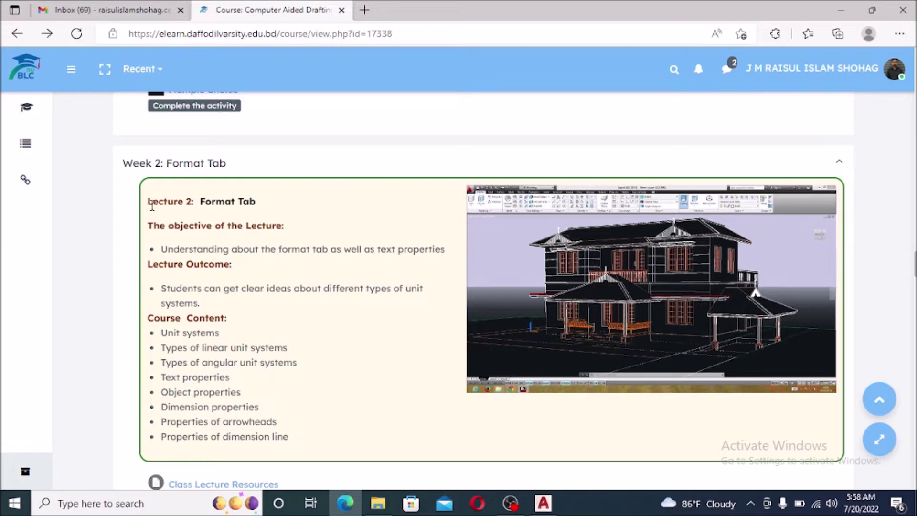
# Highlight the Lecture 2: Format Tab heading and scroll down to Week 2's course content.
pyautogui.moveTo(152, 205); pyautogui.dragTo(263, 211)
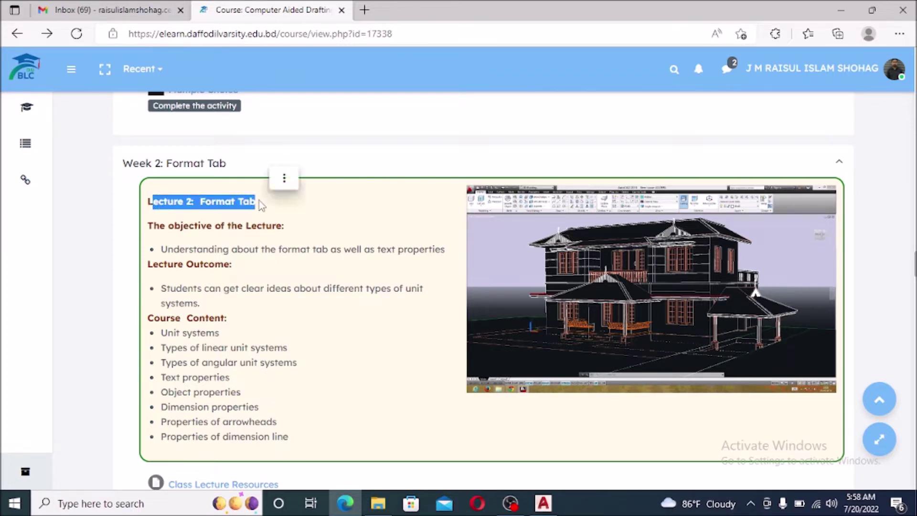
pyautogui.click(262, 207)
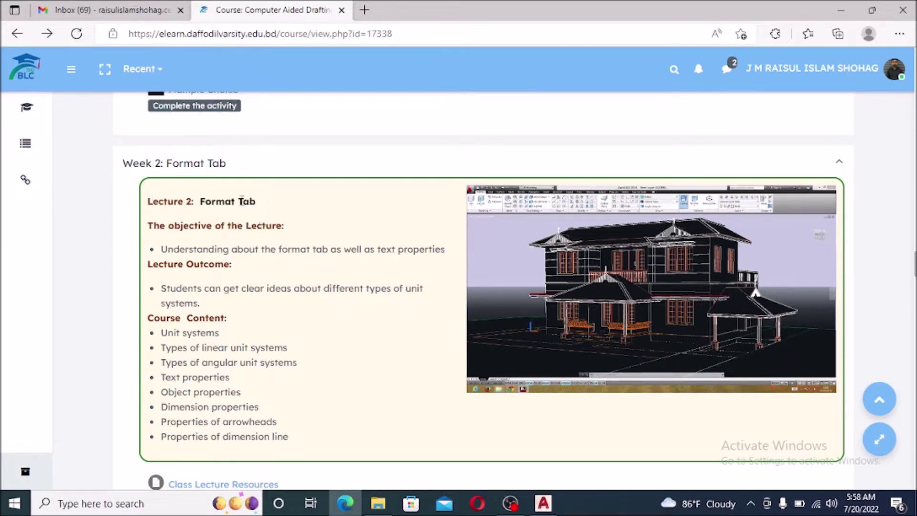
pyautogui.moveTo(200, 201); pyautogui.dragTo(257, 203)
pyautogui.scroll(-1, 248, 219)
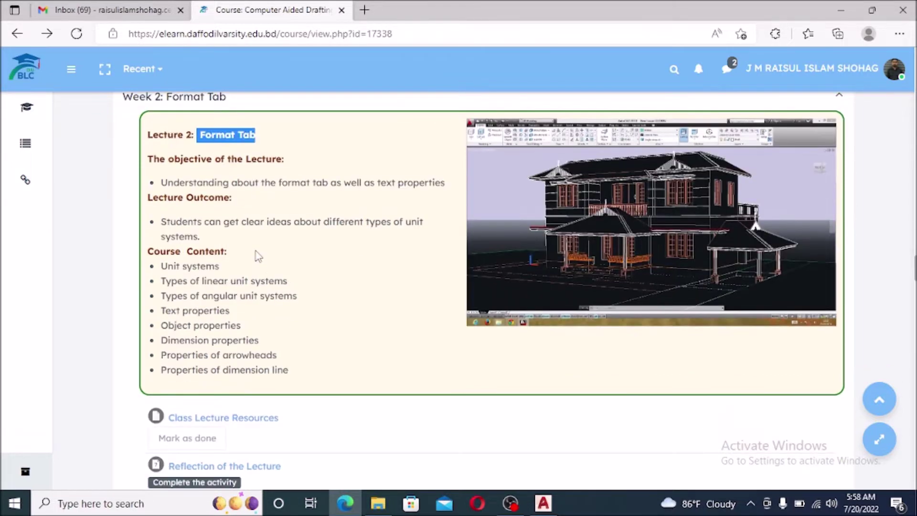
pyautogui.scroll(-1, 258, 256)
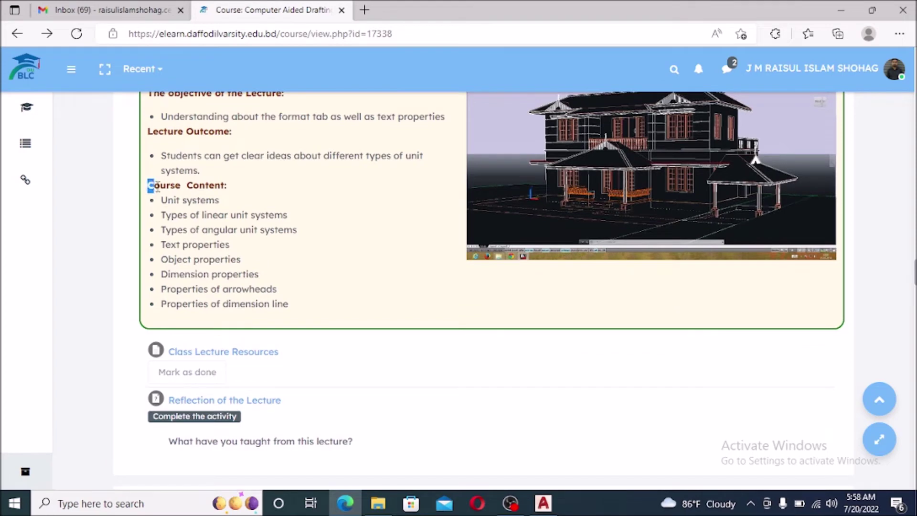
# Highlight the Course Content heading and the Unit systems topic, then bring AutoCAD forward.
pyautogui.moveTo(156, 187); pyautogui.dragTo(226, 187)
pyautogui.click(239, 197)
pyautogui.moveTo(162, 201); pyautogui.dragTo(217, 203)
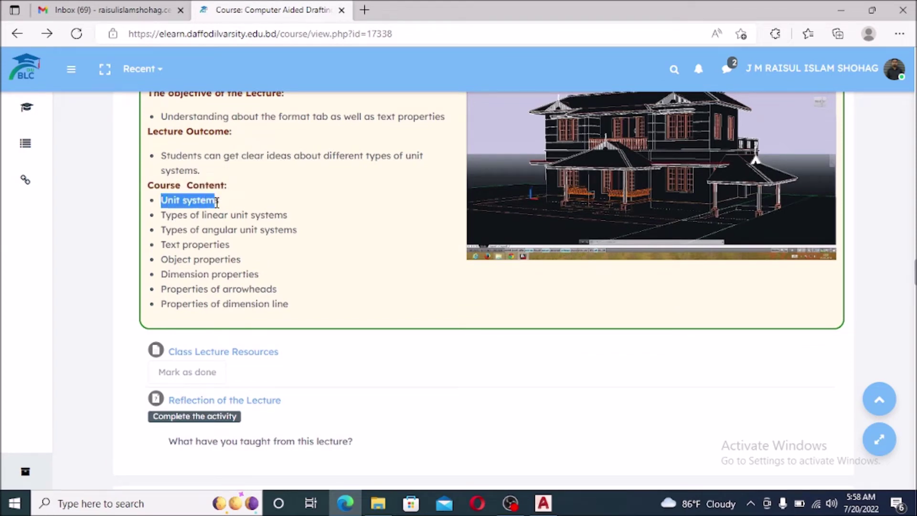
pyautogui.click(221, 206)
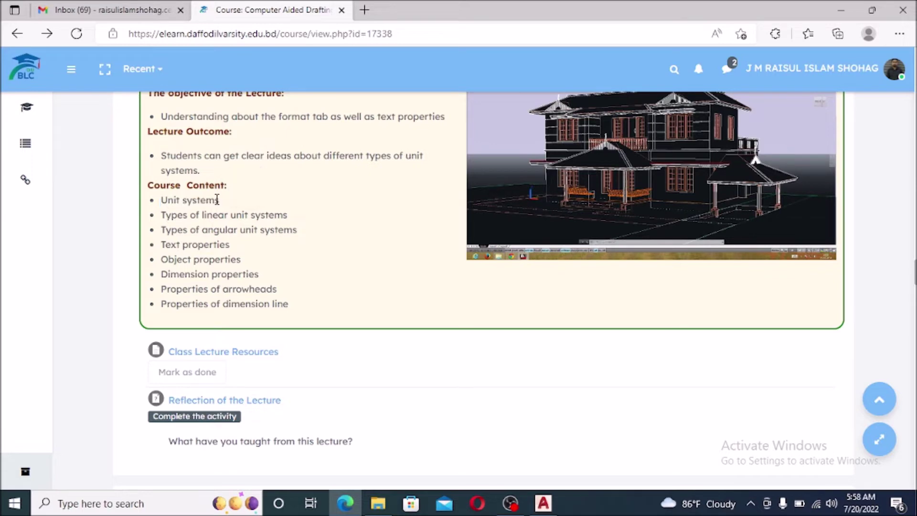
pyautogui.moveTo(217, 200); pyautogui.dragTo(173, 202)
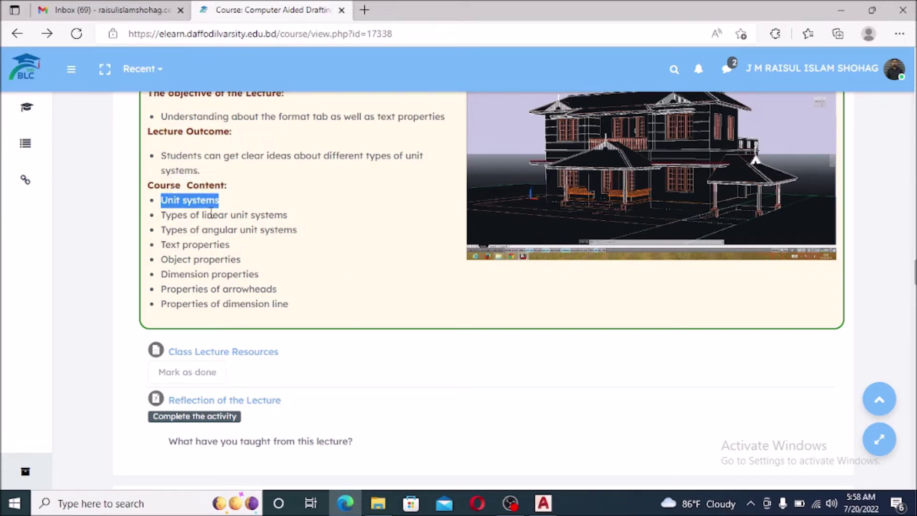
pyautogui.click(543, 503)
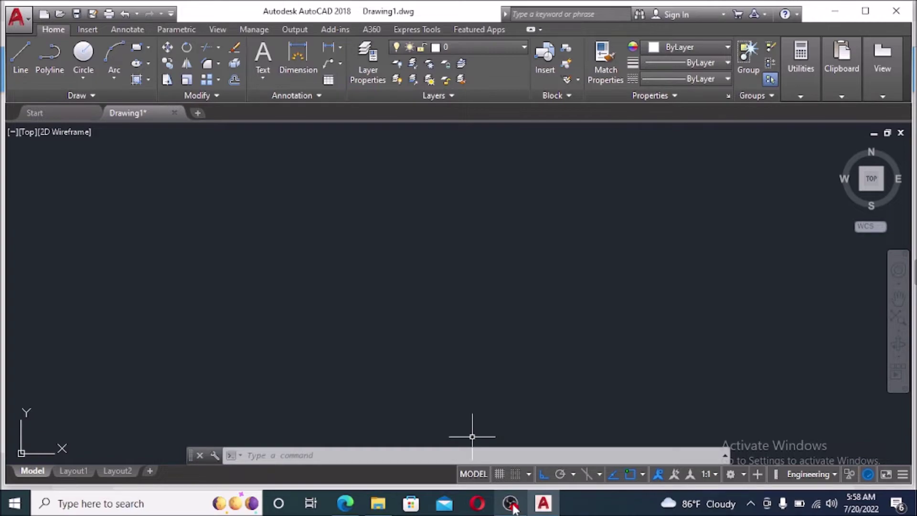
pyautogui.click(543, 503)
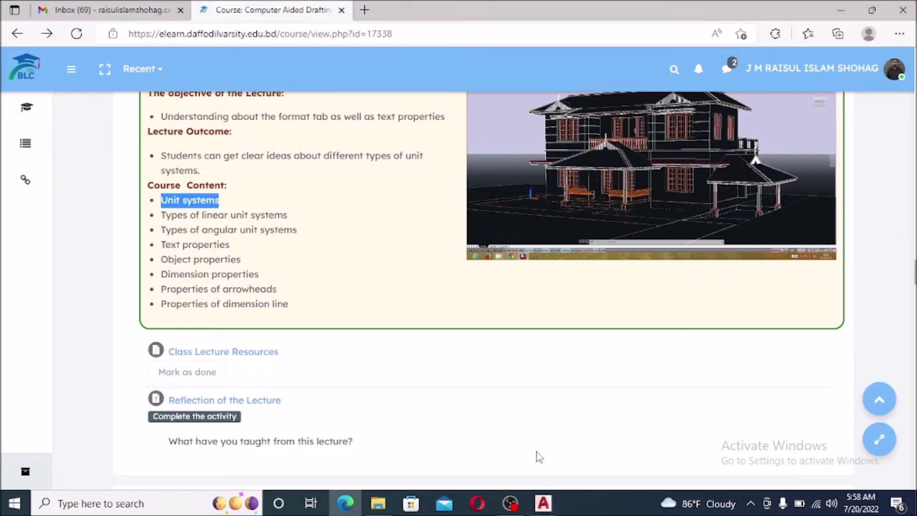
pyautogui.click(543, 503)
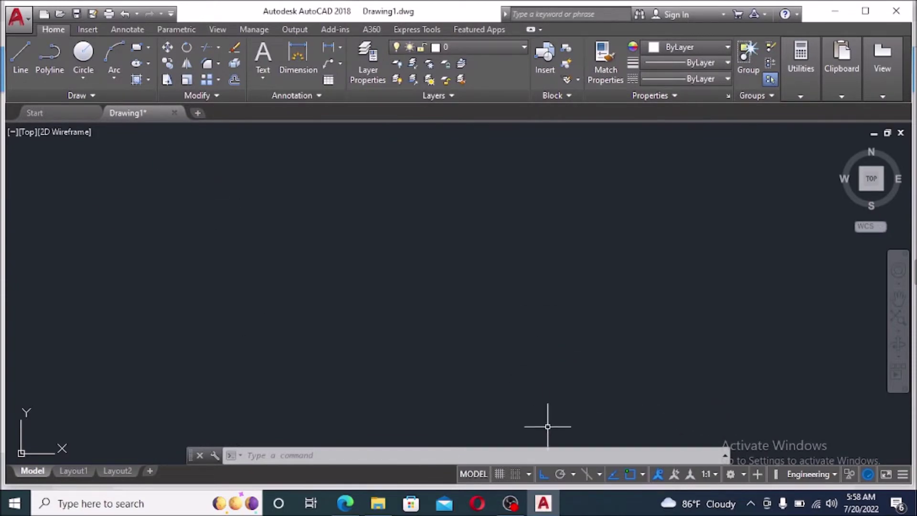
pyautogui.click(907, 479)
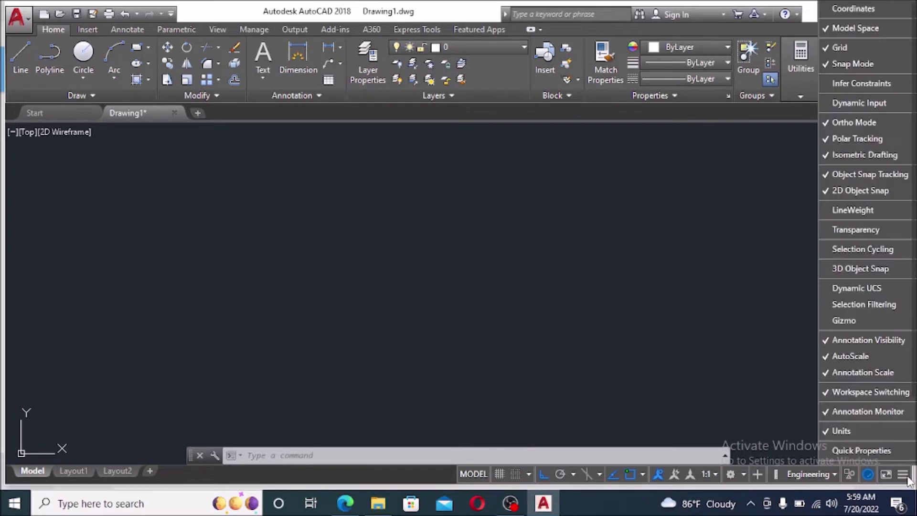
pyautogui.click(856, 433)
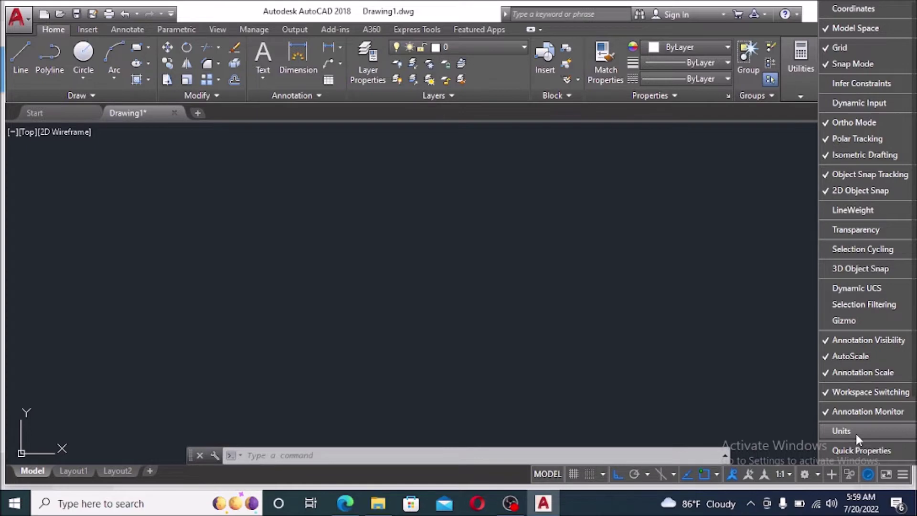
pyautogui.click(855, 431)
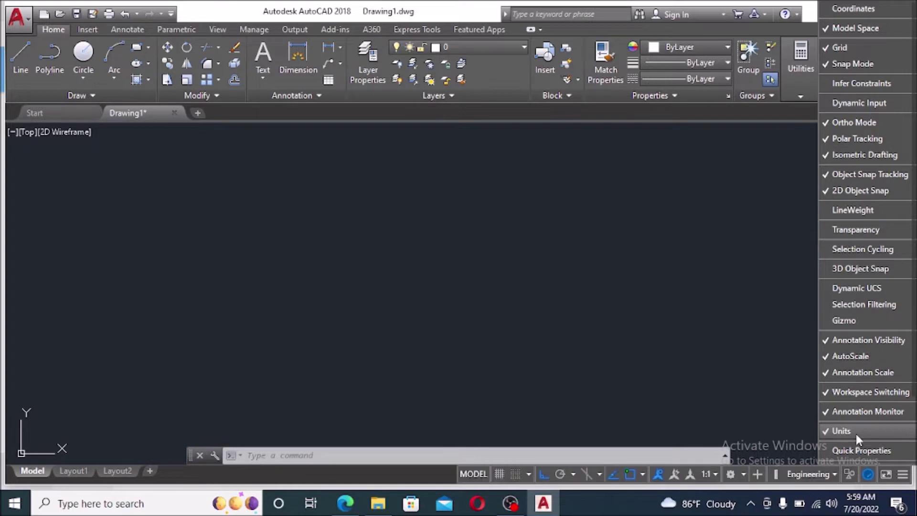
pyautogui.click(835, 477)
pyautogui.click(812, 406)
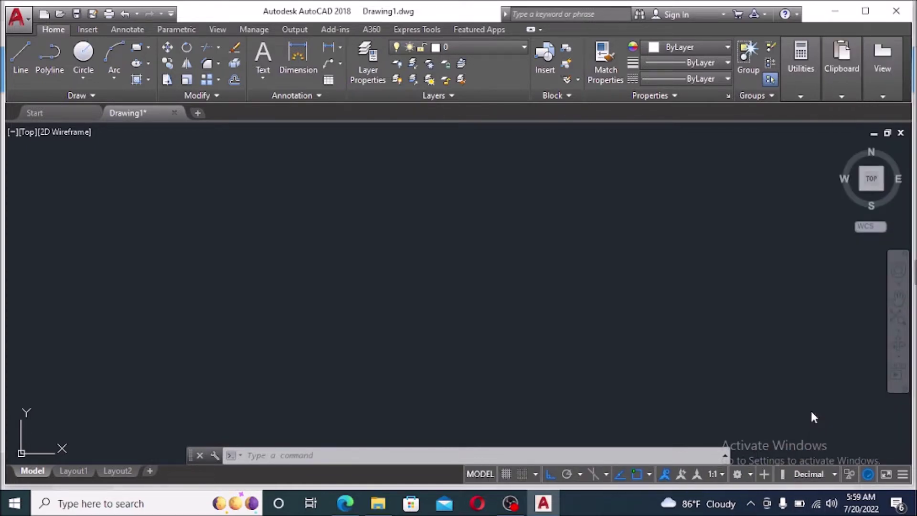
pyautogui.click(835, 475)
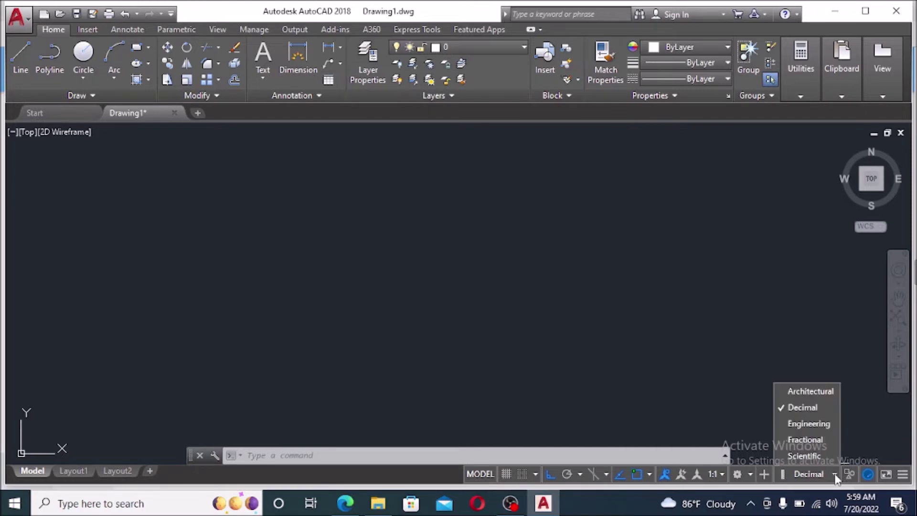
pyautogui.click(818, 424)
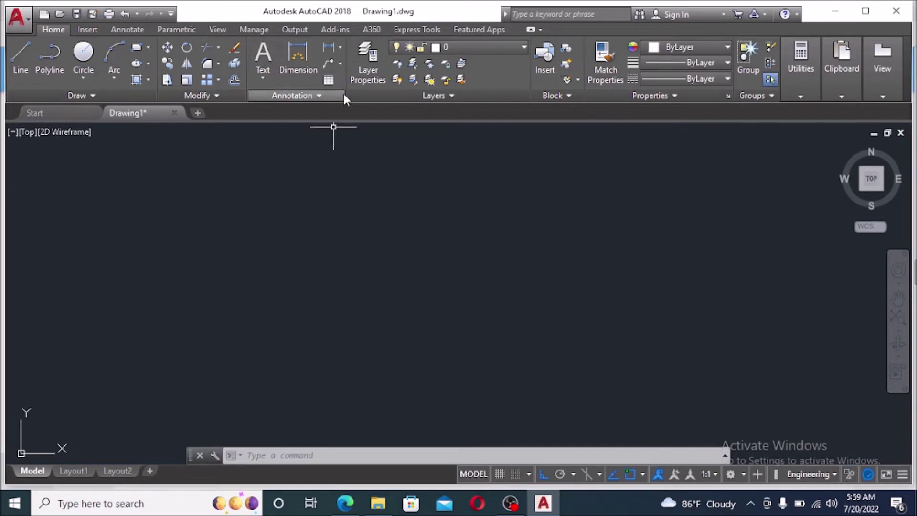
pyautogui.click(317, 96)
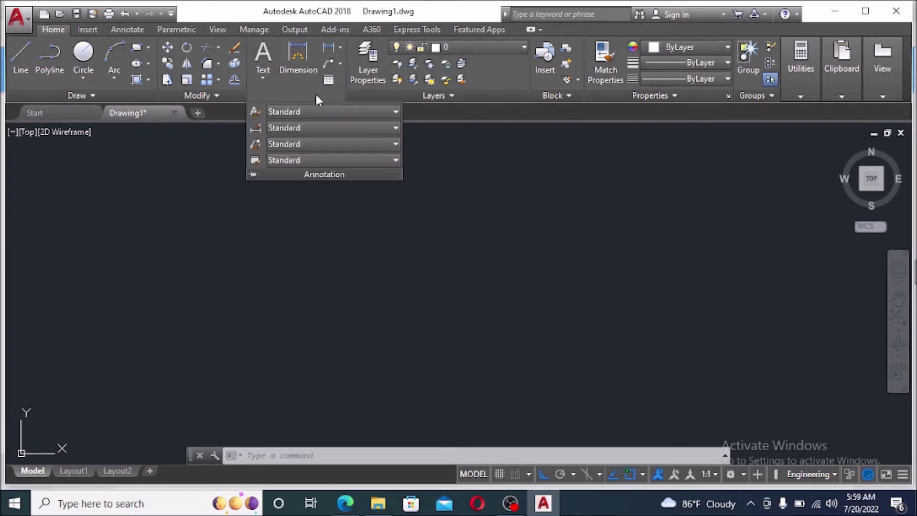
# Set the Standard dimension style's primary units to Engineering with 0'-0" precision.
pyautogui.click(314, 126)
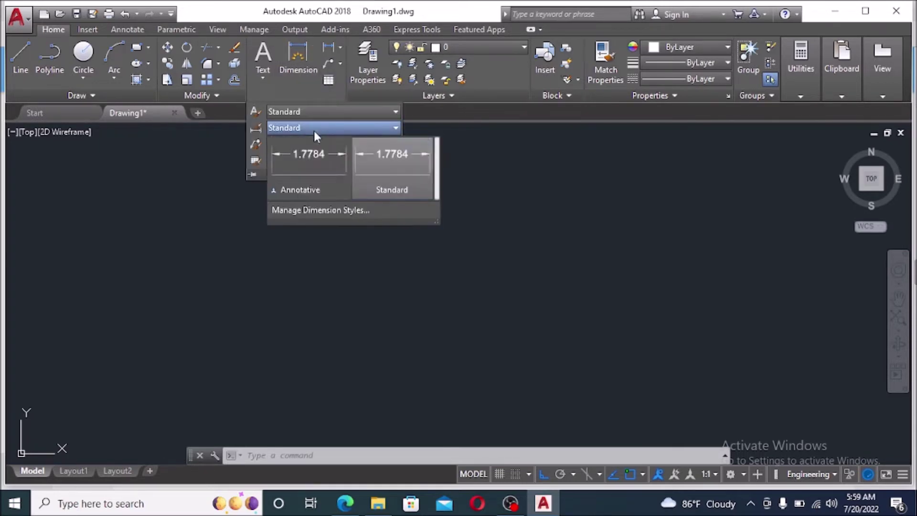
pyautogui.click(323, 210)
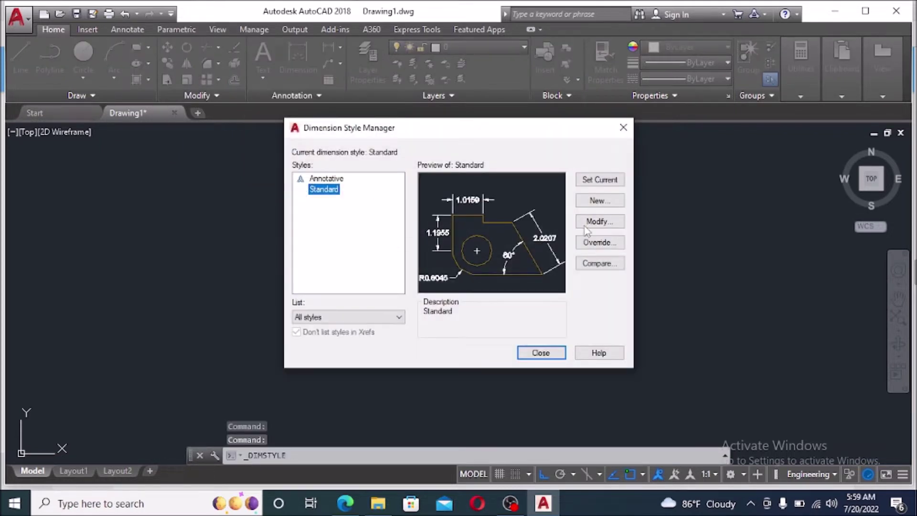
pyautogui.click(604, 224)
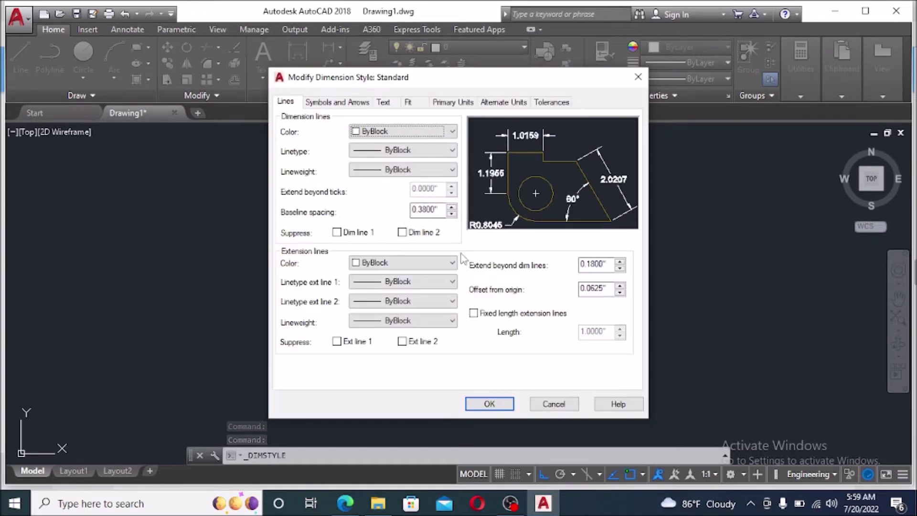
pyautogui.click(460, 103)
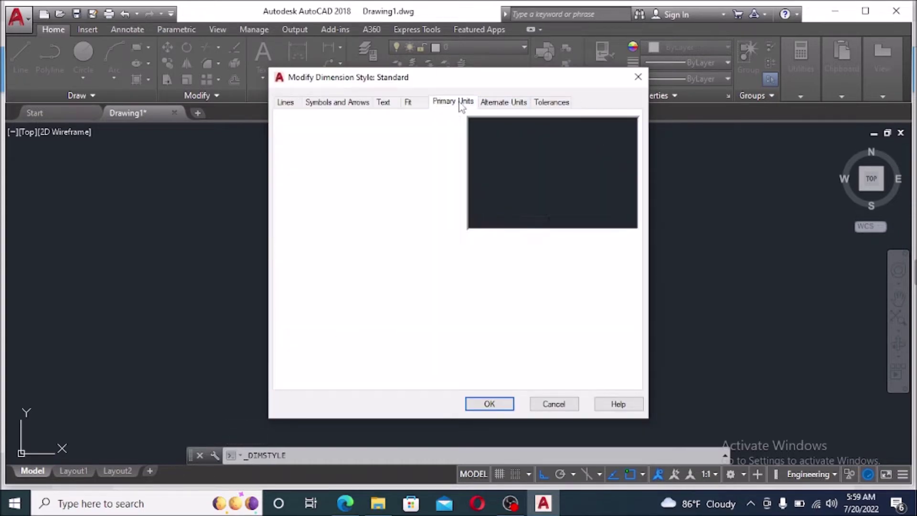
pyautogui.click(422, 130)
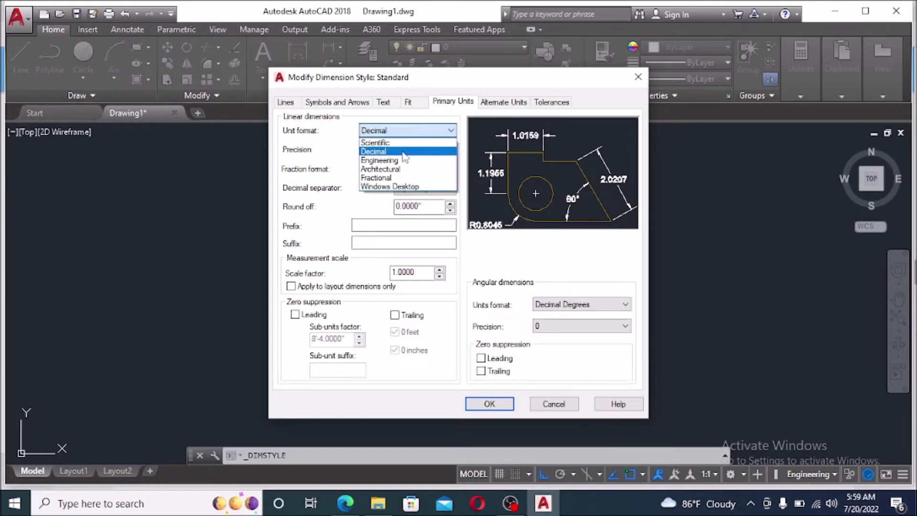
pyautogui.click(403, 163)
pyautogui.click(426, 150)
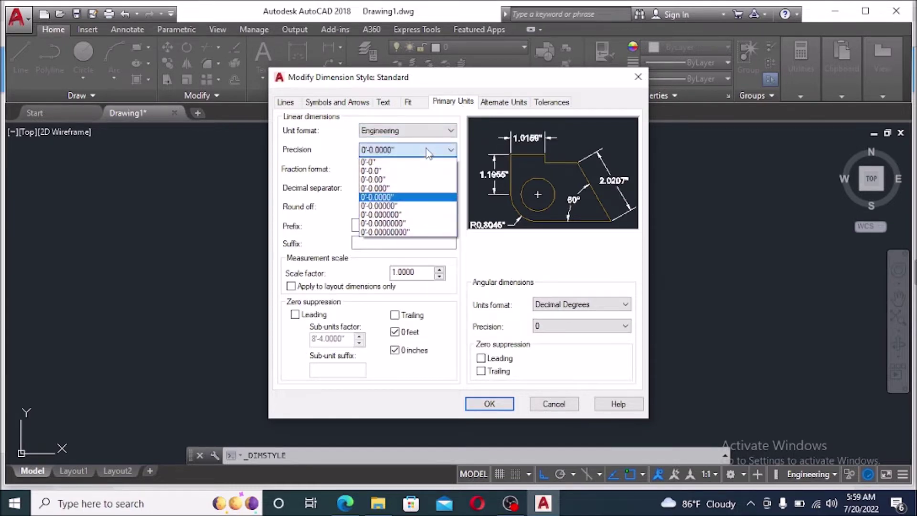
pyautogui.click(404, 162)
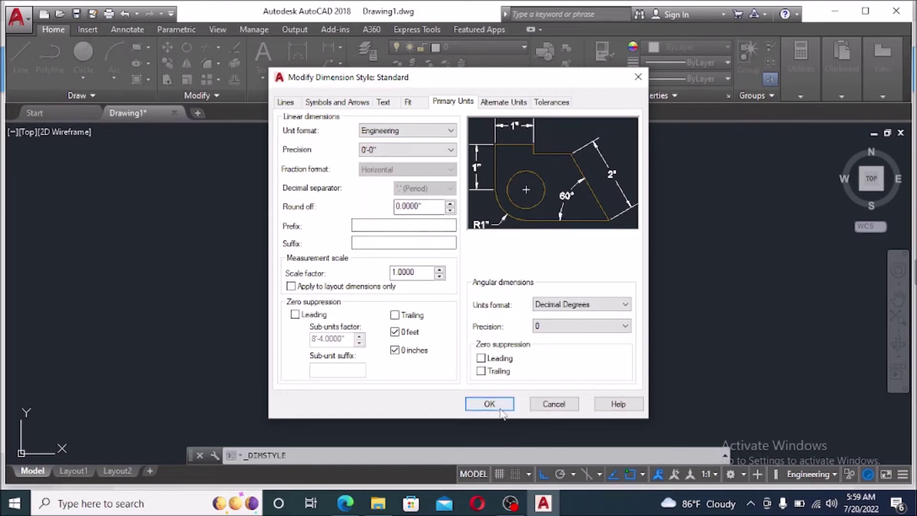
pyautogui.click(507, 407)
pyautogui.click(540, 354)
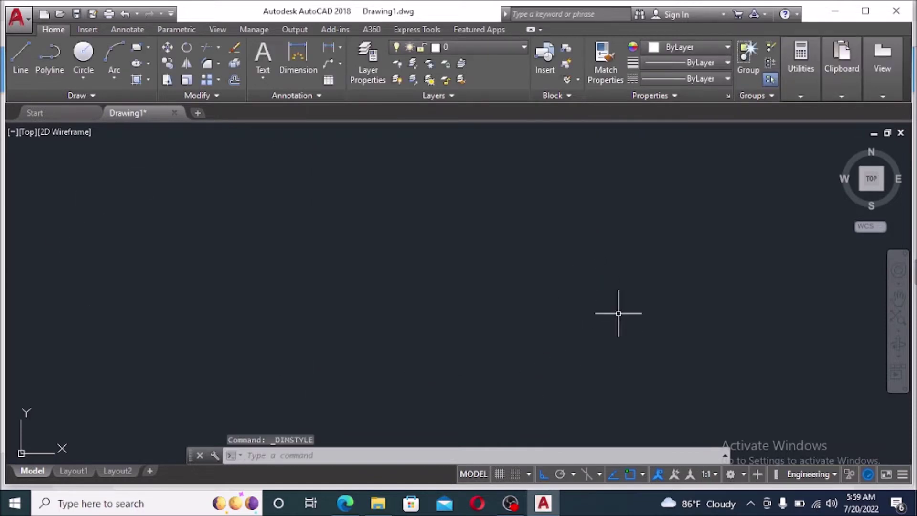
pyautogui.click(346, 507)
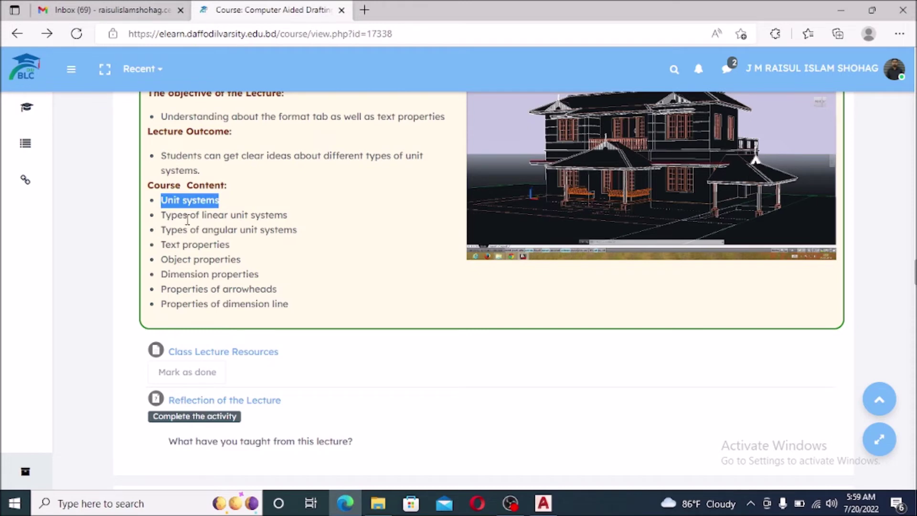
# Highlight the Types of linear unit systems topic, then return to the AutoCAD drawing.
pyautogui.click(173, 220)
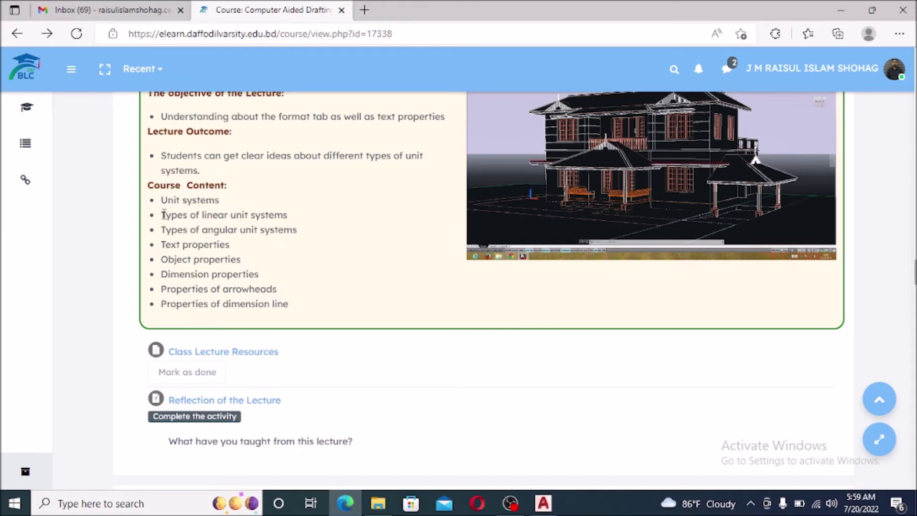
pyautogui.moveTo(163, 215); pyautogui.dragTo(291, 217)
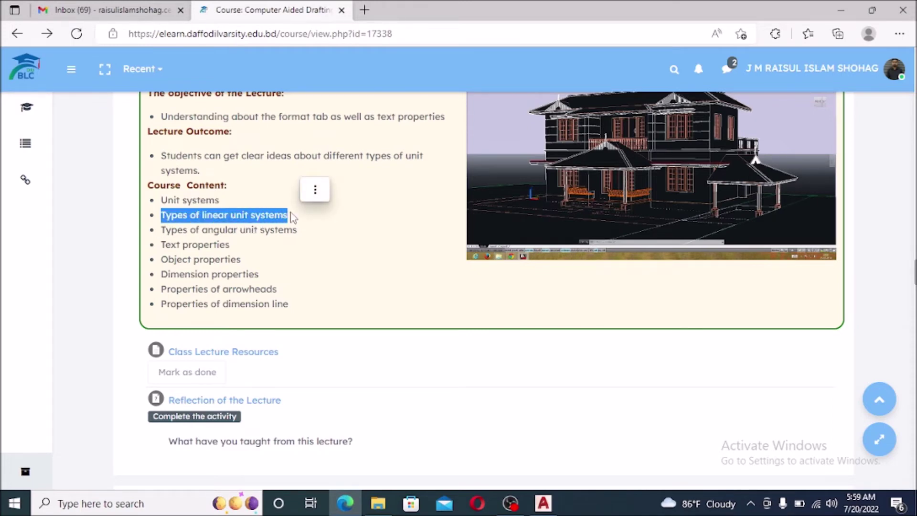
pyautogui.click(544, 503)
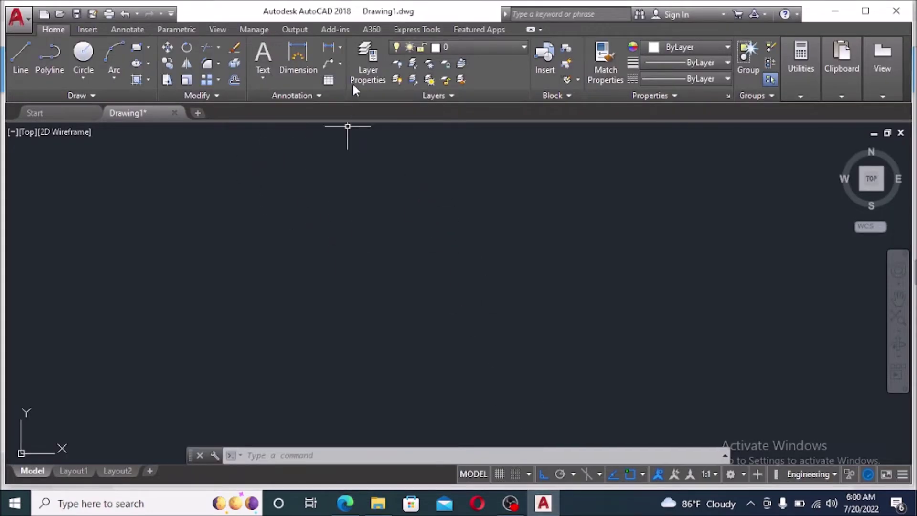
pyautogui.click(340, 47)
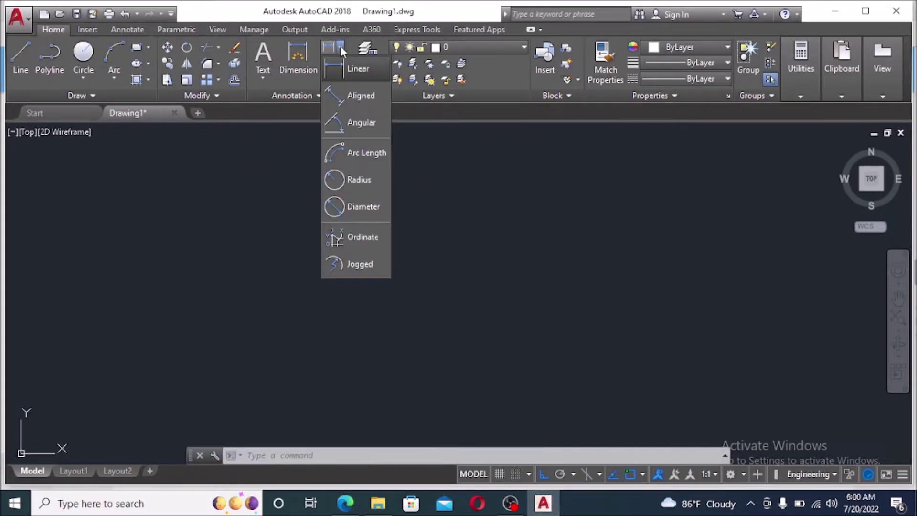
# Draw a four-sided line outline whose left side extends above the top edge.
pyautogui.click(360, 70)
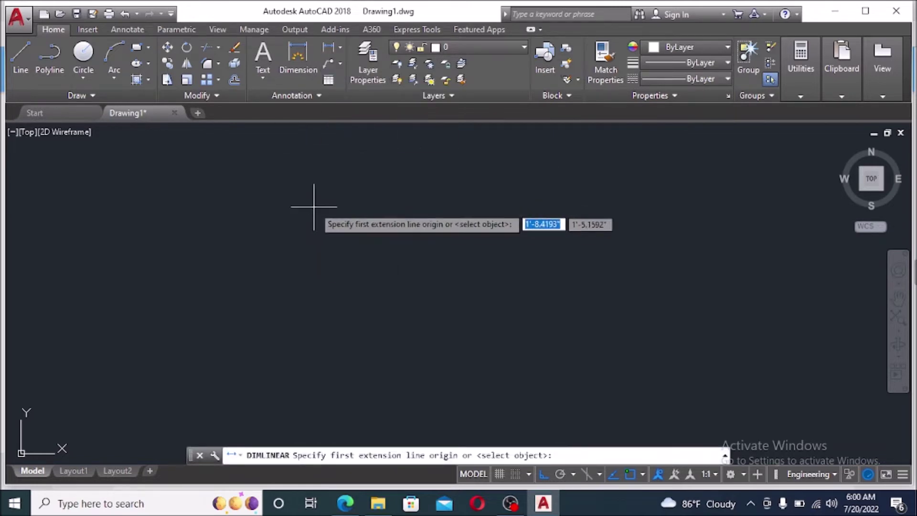
pyautogui.click(159, 203)
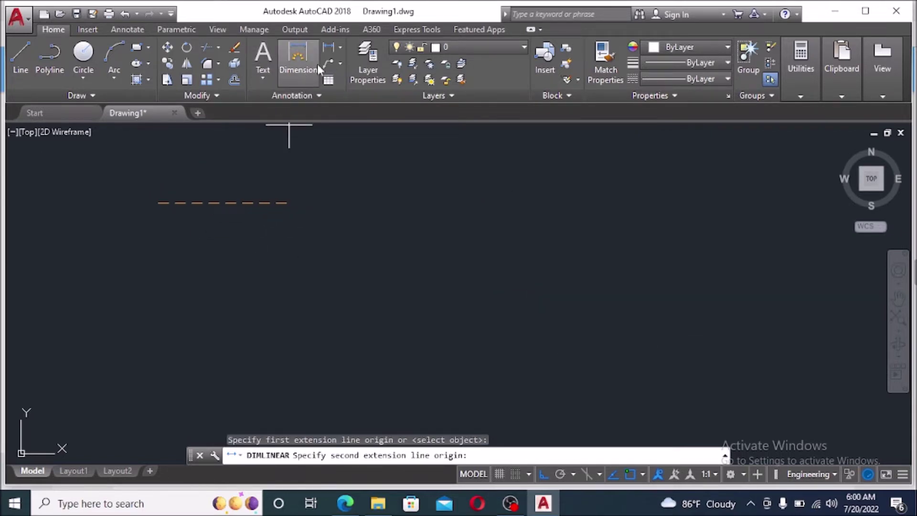
pyautogui.click(339, 47)
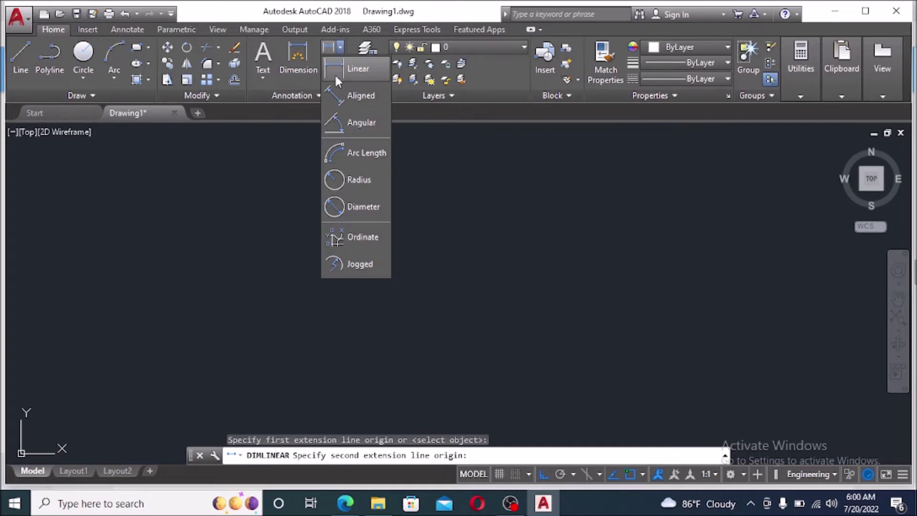
pyautogui.click(27, 52)
pyautogui.click(202, 206)
pyautogui.click(437, 207)
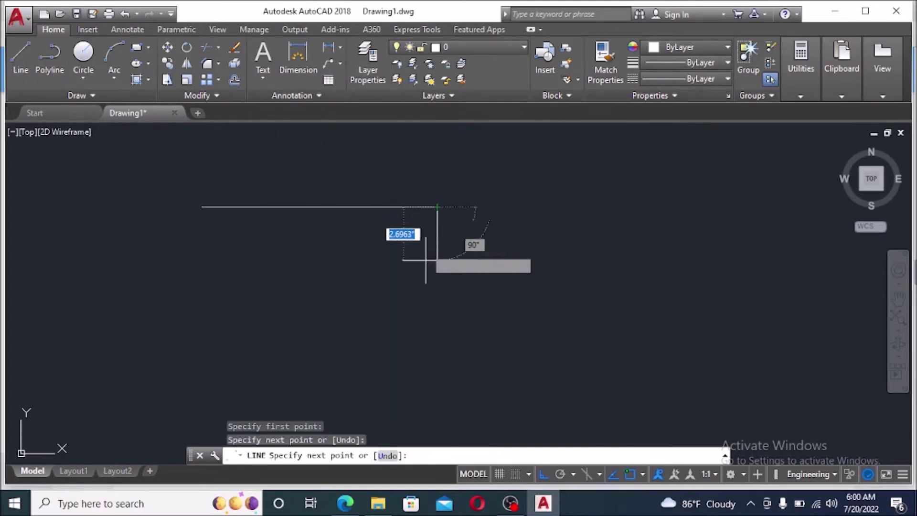
pyautogui.click(437, 311)
pyautogui.click(288, 311)
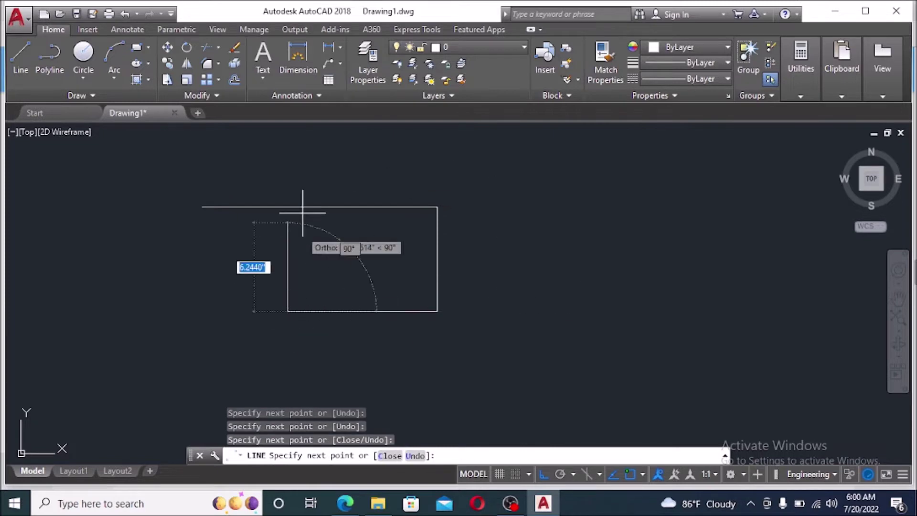
pyautogui.click(302, 179)
# Dimension the outline's right side vertically as 7", placed to its right.
pyautogui.click(340, 47)
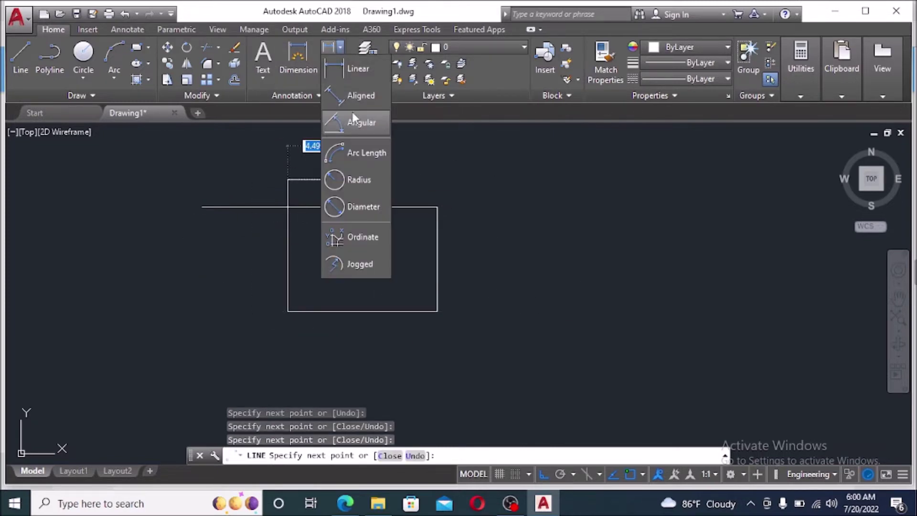
pyautogui.click(353, 70)
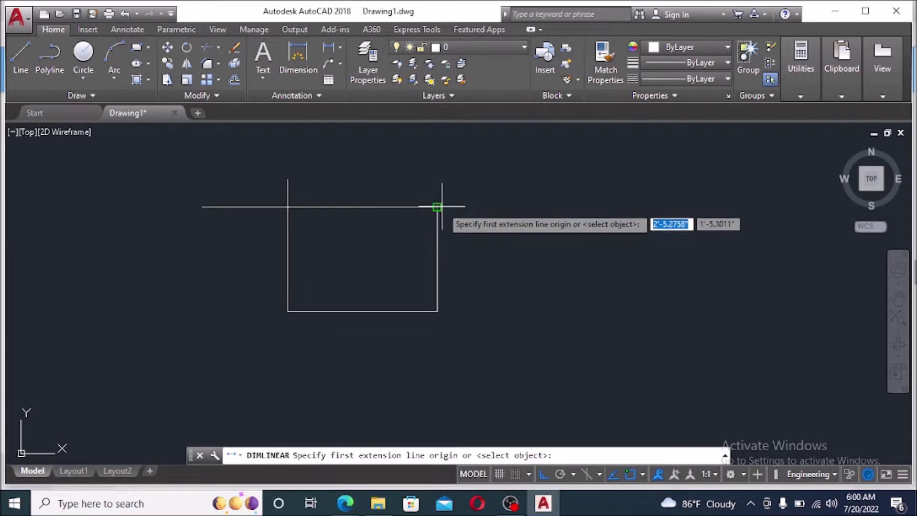
pyautogui.click(437, 207)
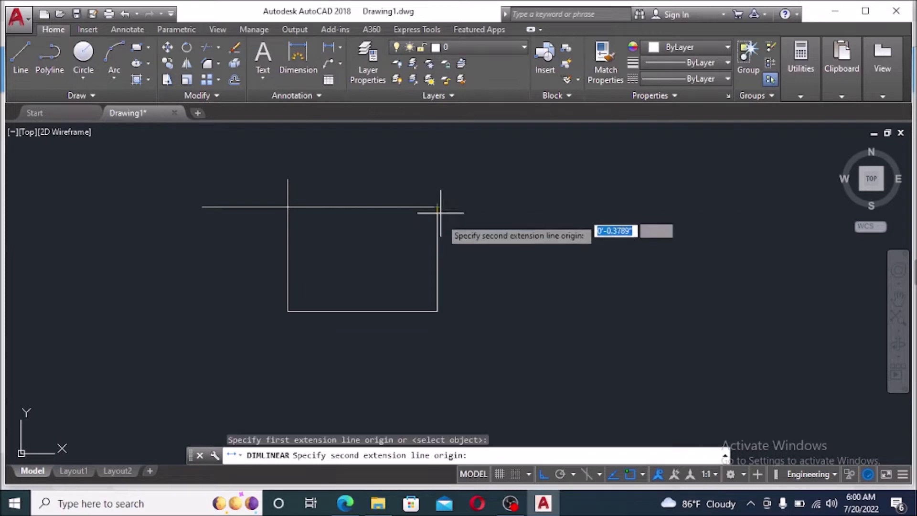
pyautogui.click(437, 311)
pyautogui.click(492, 260)
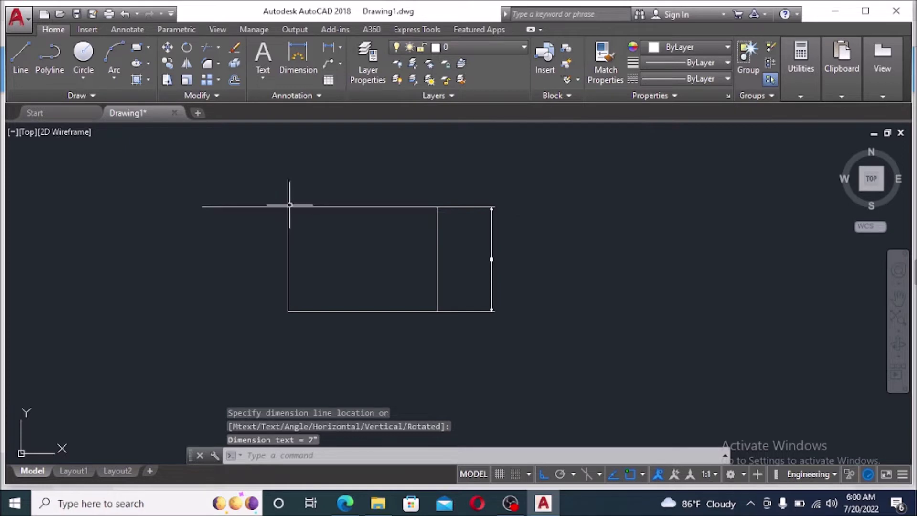
# Highlight the Types of angular unit systems topic on the course page and return to AutoCAD.
pyautogui.click(346, 506)
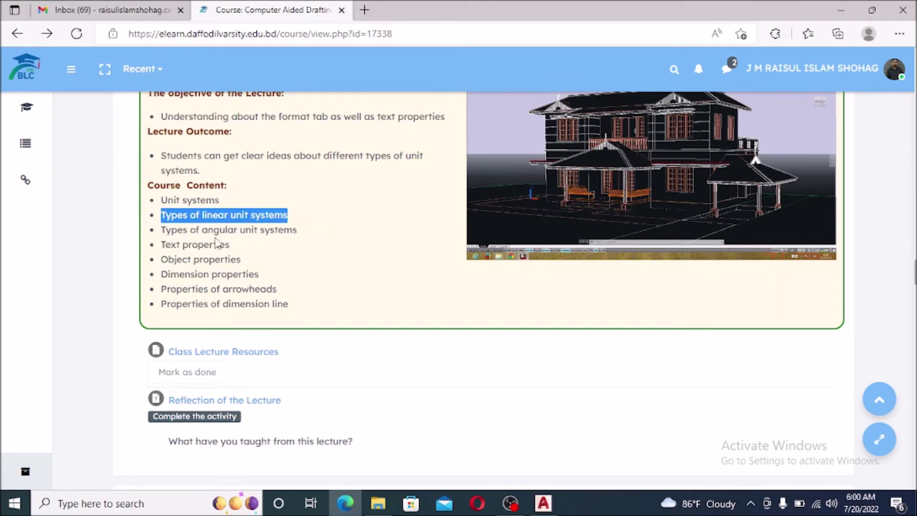
pyautogui.moveTo(309, 230); pyautogui.dragTo(164, 230)
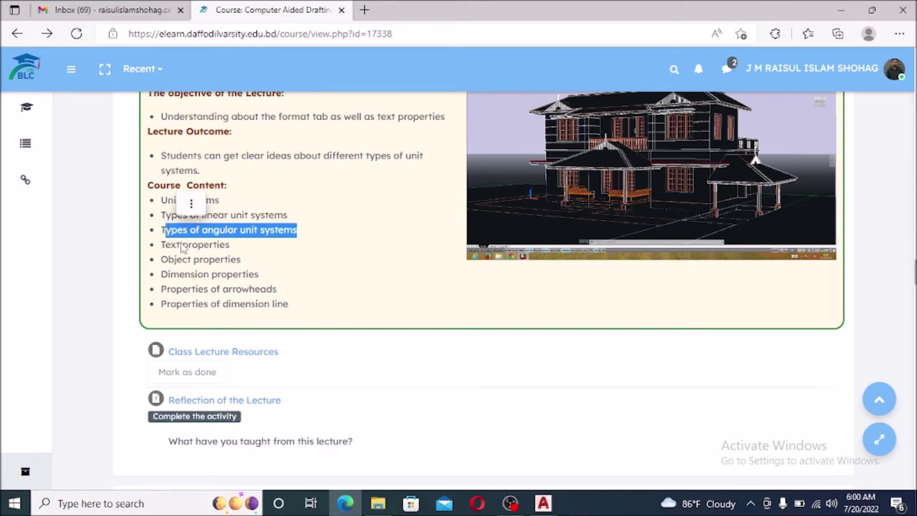
pyautogui.click(543, 504)
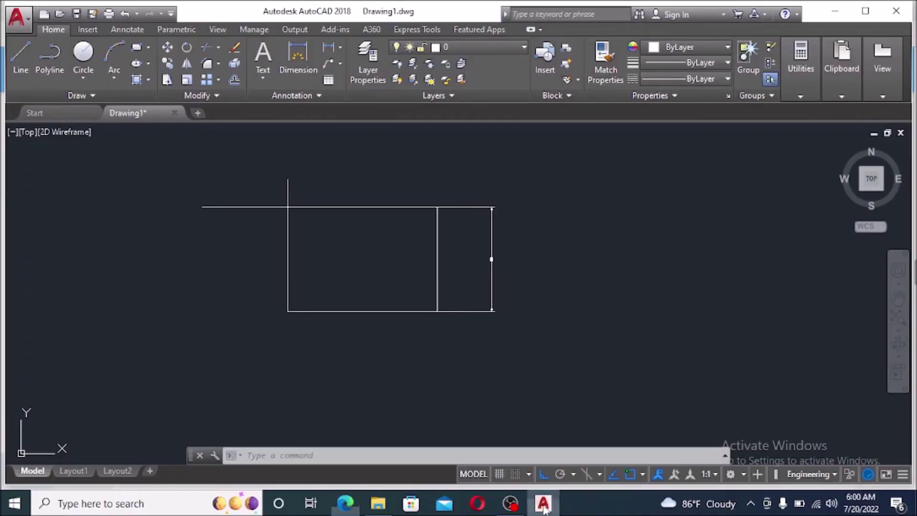
# Draw a Center, Radius circle to the right of the outline.
pyautogui.click(339, 47)
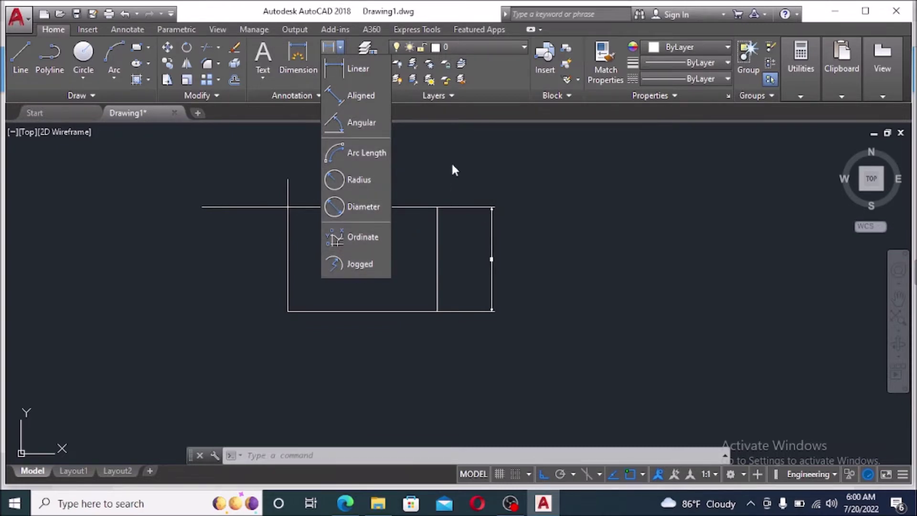
pyautogui.click(20, 55)
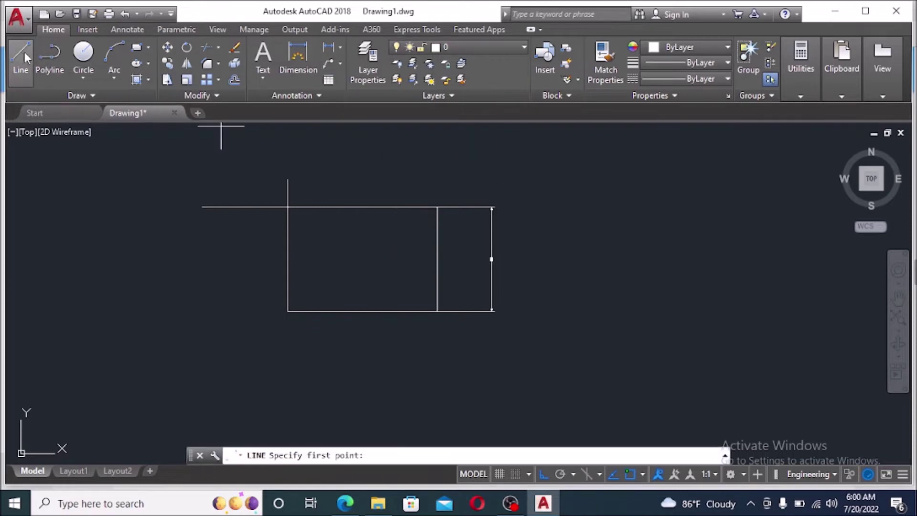
pyautogui.click(83, 77)
pyautogui.click(107, 100)
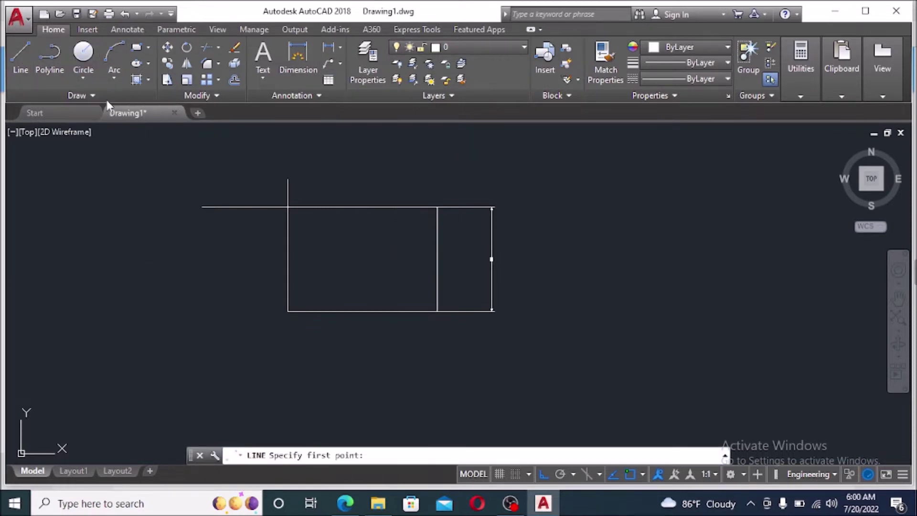
pyautogui.click(614, 239)
pyautogui.click(609, 185)
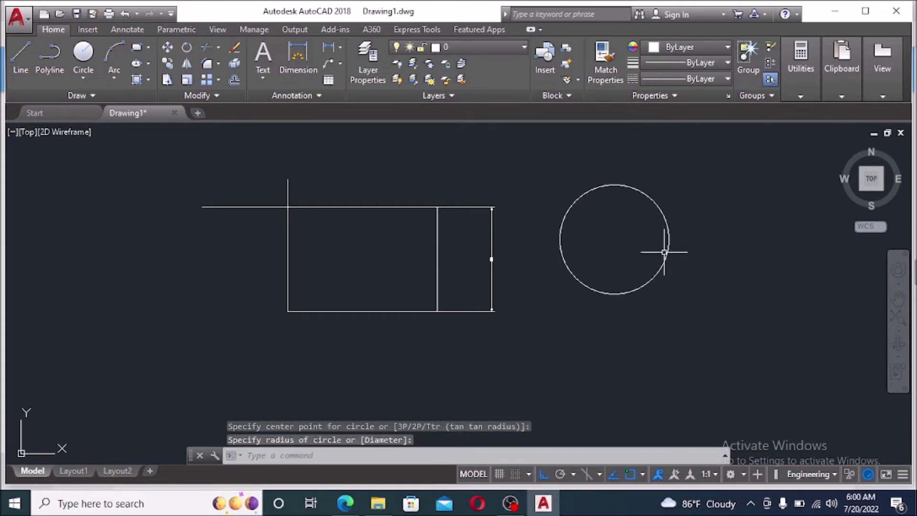
# Add a 329° angular dimension on the circle, with its arc placed outside the circle.
pyautogui.click(341, 64)
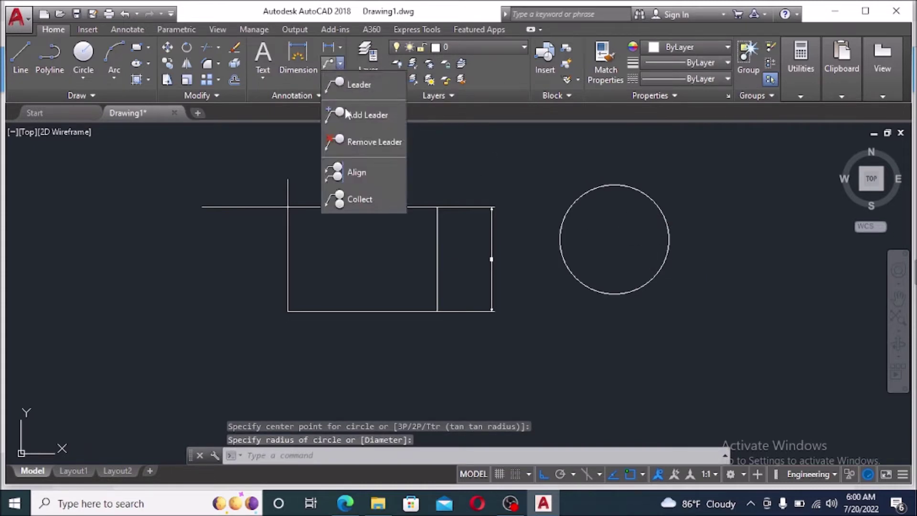
pyautogui.click(340, 46)
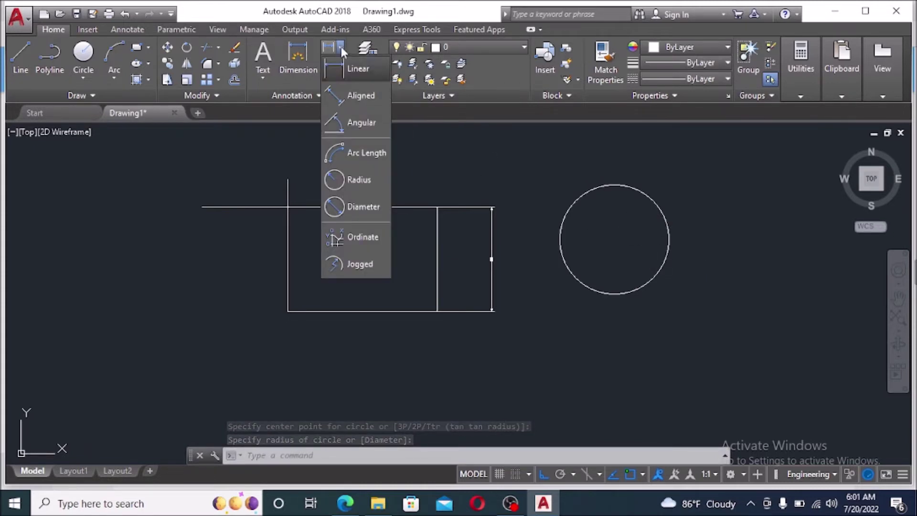
pyautogui.click(361, 124)
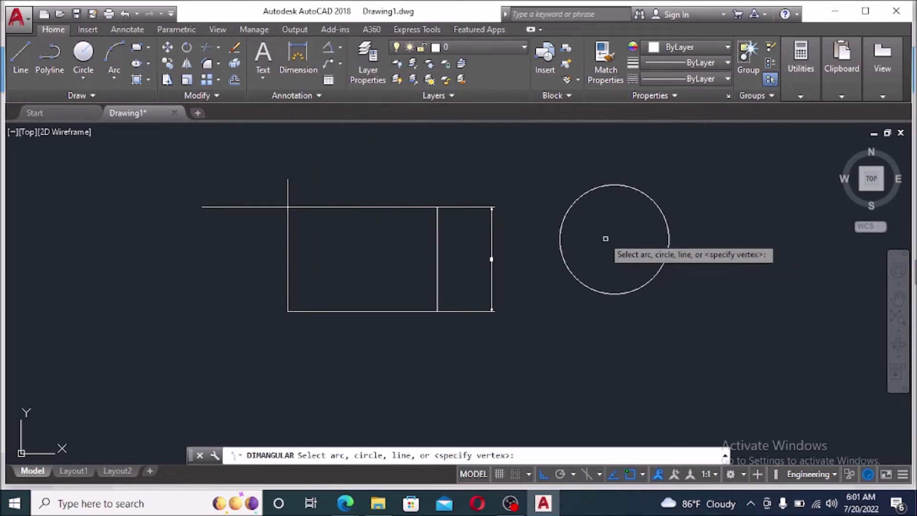
pyautogui.click(646, 195)
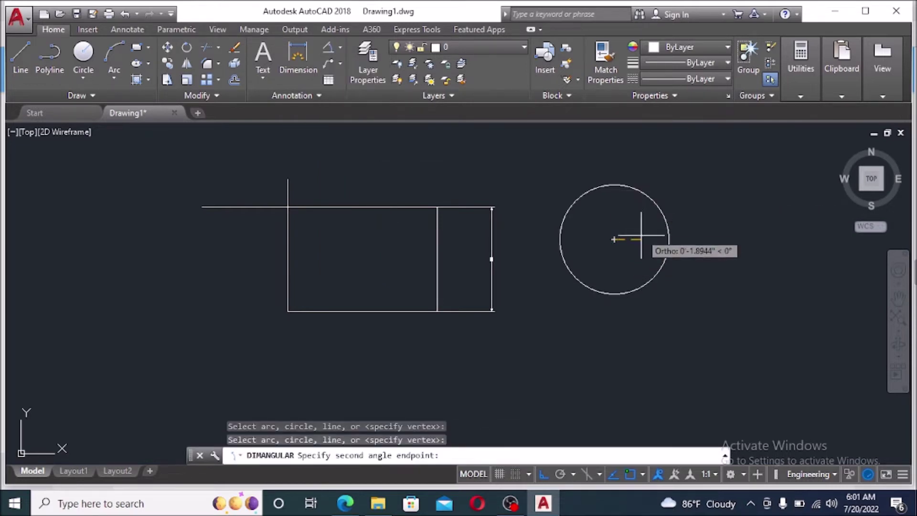
pyautogui.click(616, 191)
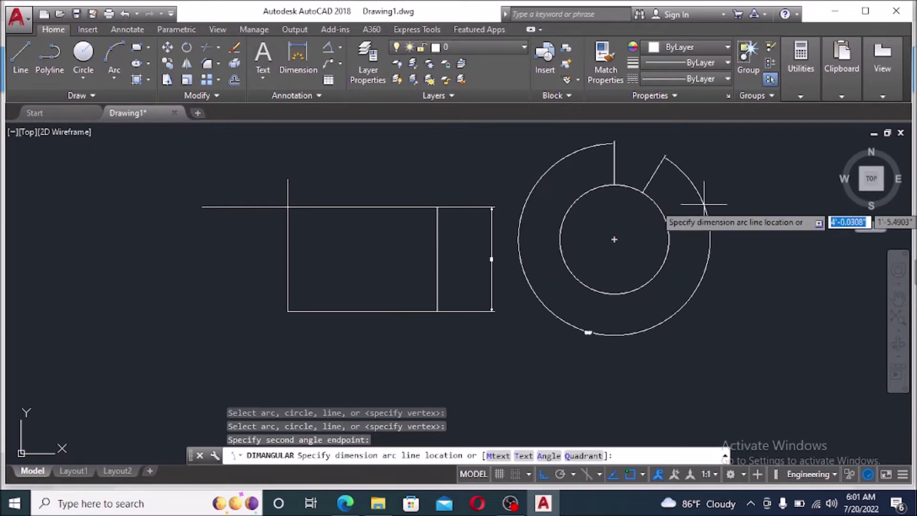
pyautogui.click(704, 205)
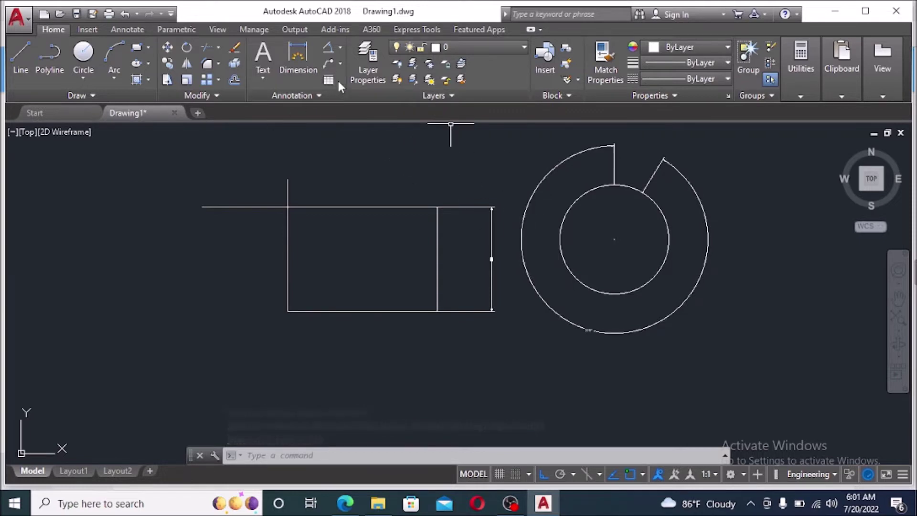
pyautogui.click(340, 63)
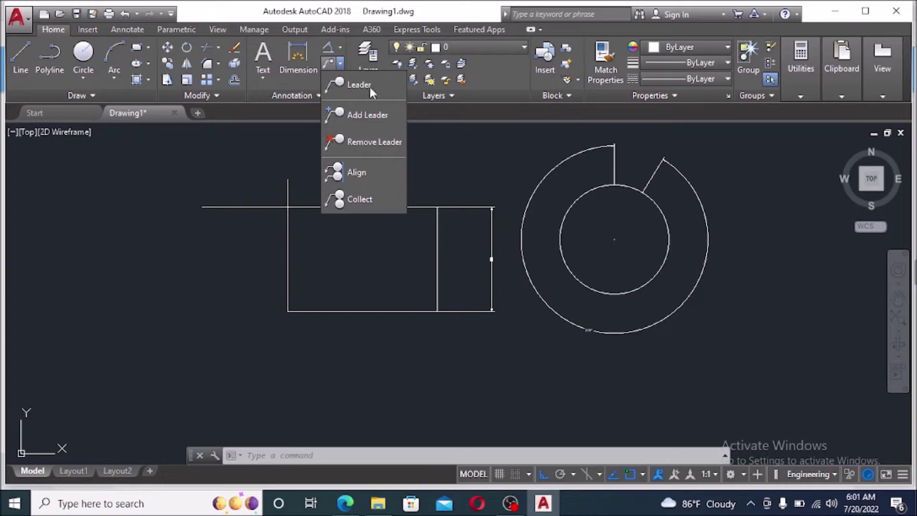
pyautogui.click(342, 504)
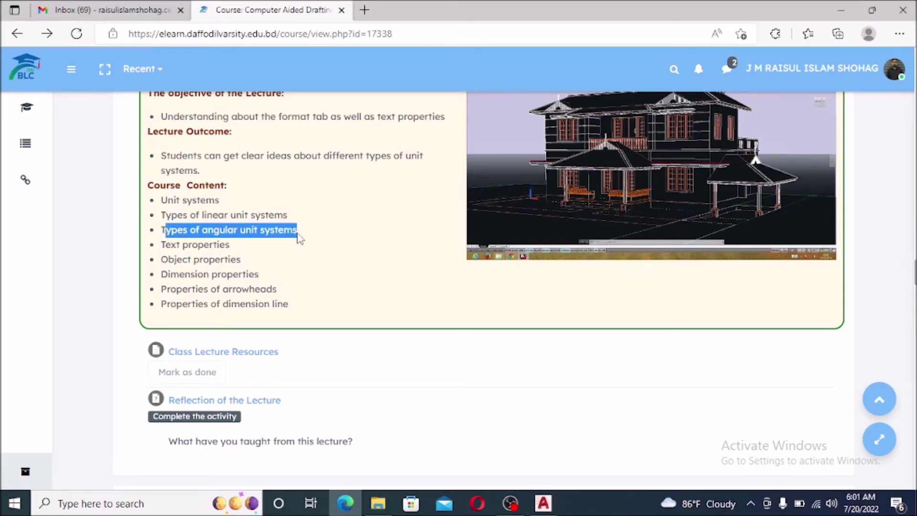
# Highlight the Text properties topic on the course page and return to AutoCAD.
pyautogui.click(236, 254)
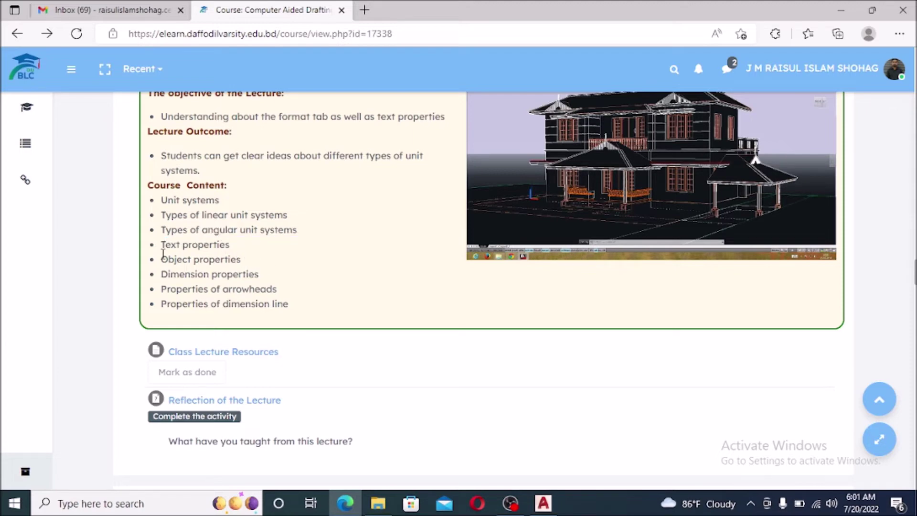
pyautogui.moveTo(162, 245); pyautogui.dragTo(256, 248)
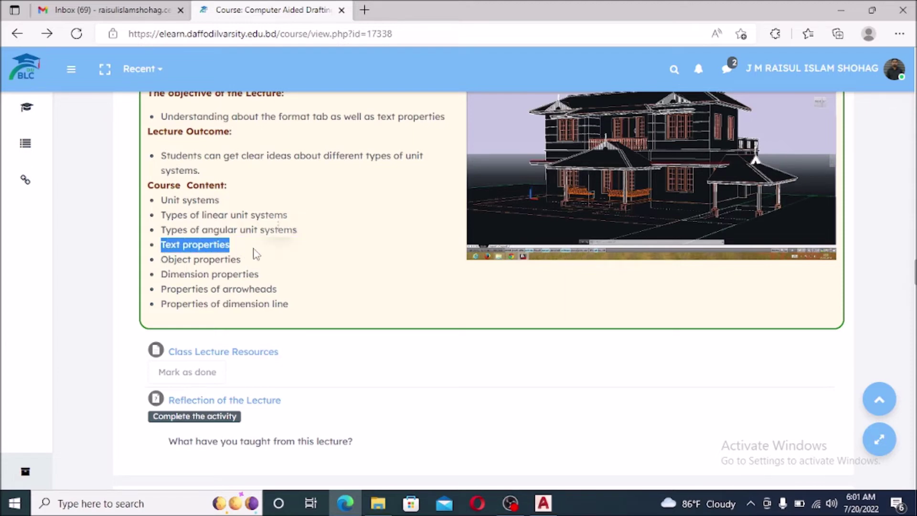
pyautogui.click(543, 503)
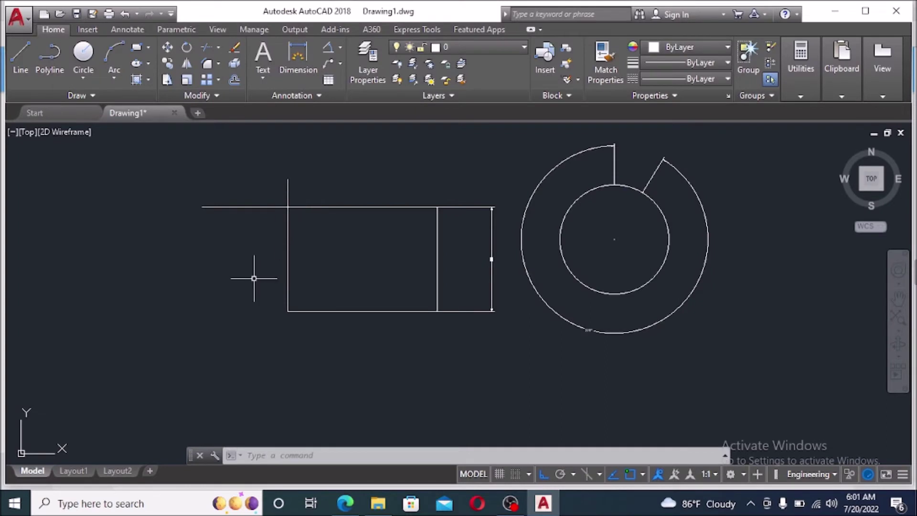
# Add a multiline text box left of the rectangle reading 'plan' followed by the author's initials.
pyautogui.click(264, 74)
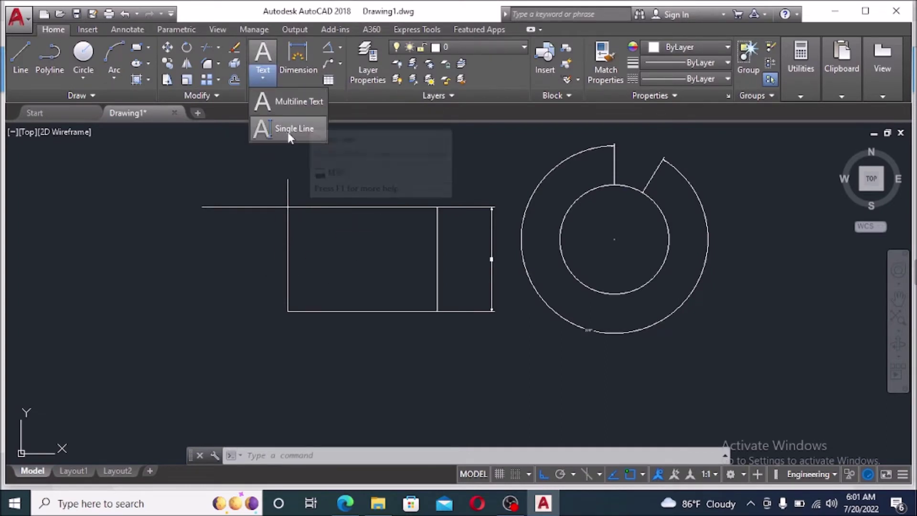
pyautogui.click(299, 104)
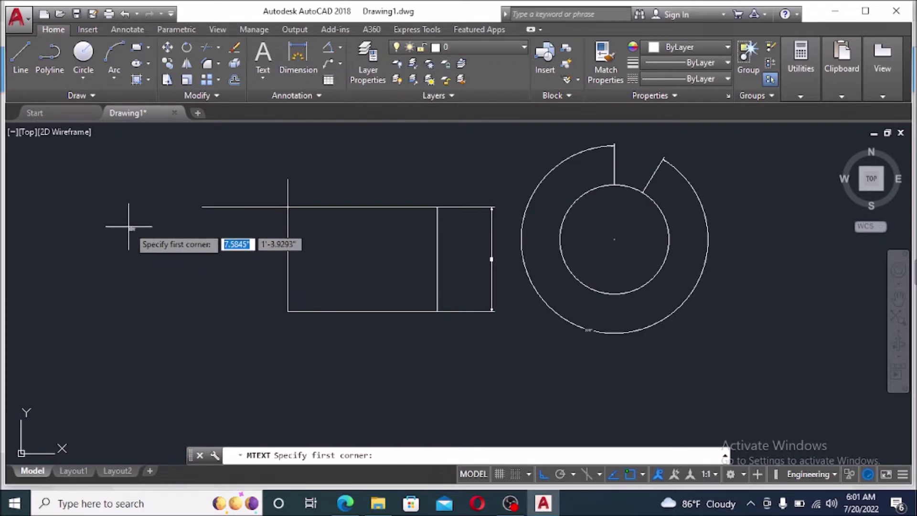
pyautogui.click(129, 226)
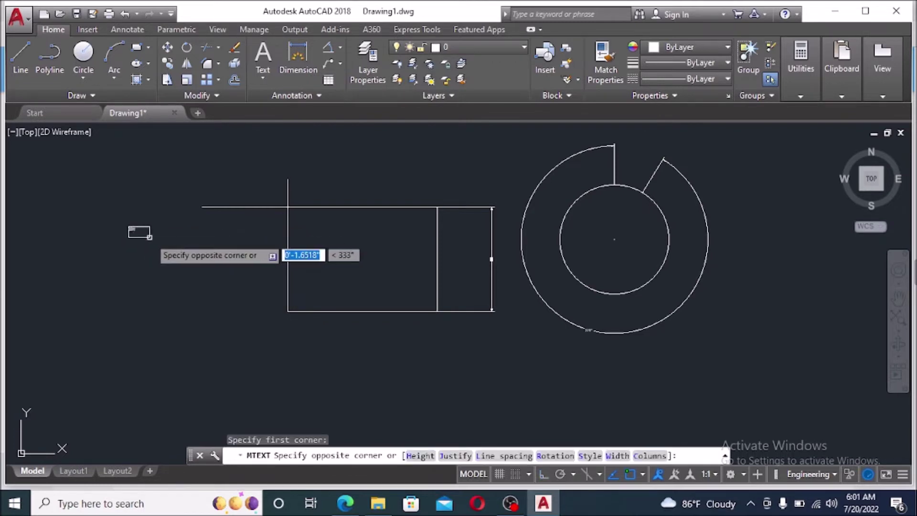
pyautogui.click(248, 299)
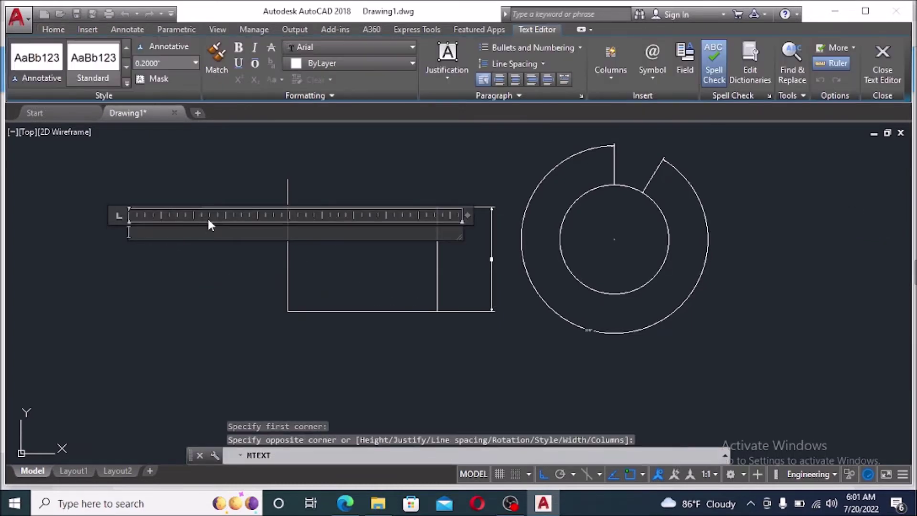
pyautogui.write('p')
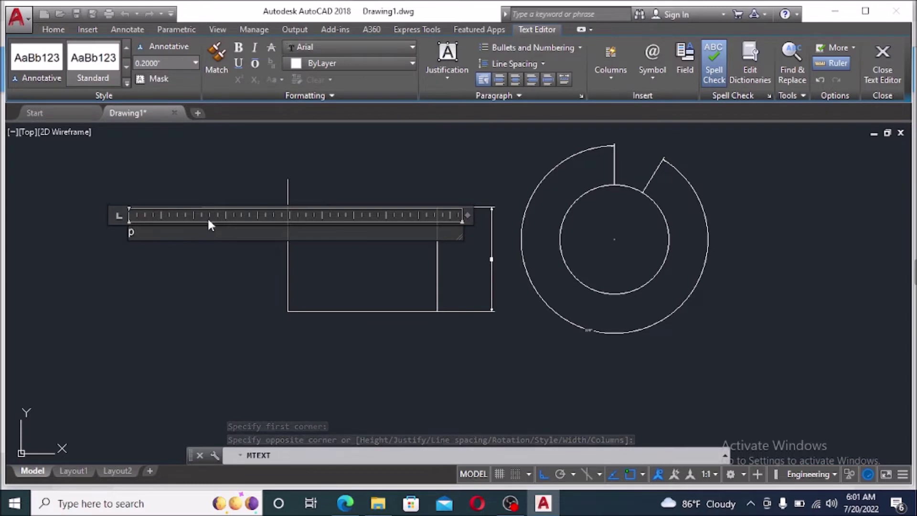
pyautogui.write('lan')
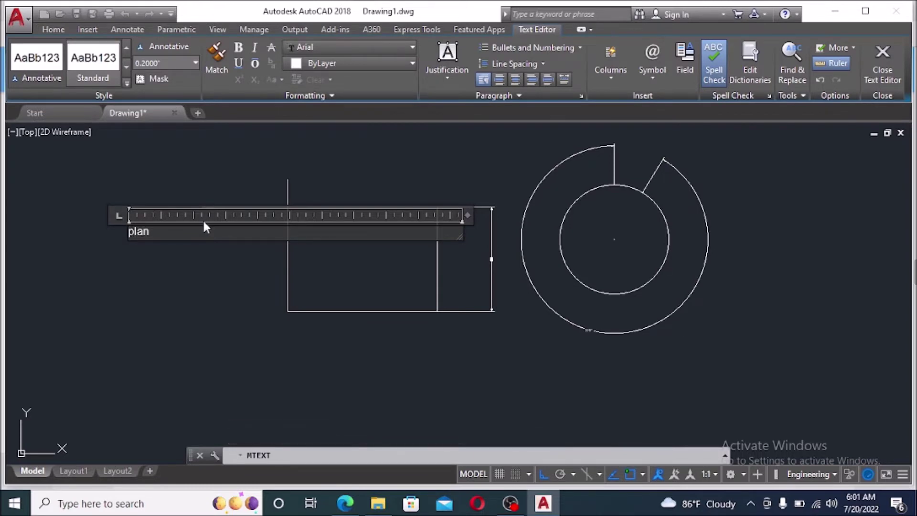
pyautogui.write(' RIS')
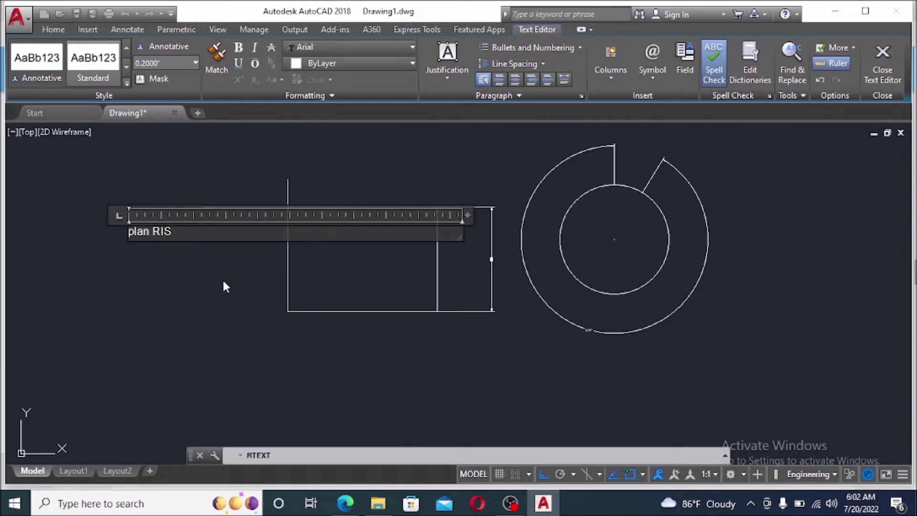
pyautogui.press('Return')
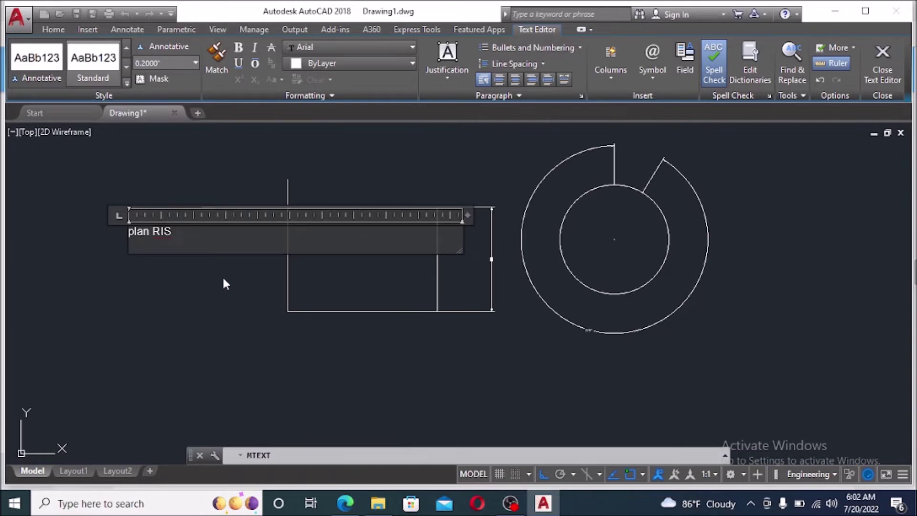
pyautogui.click(226, 285)
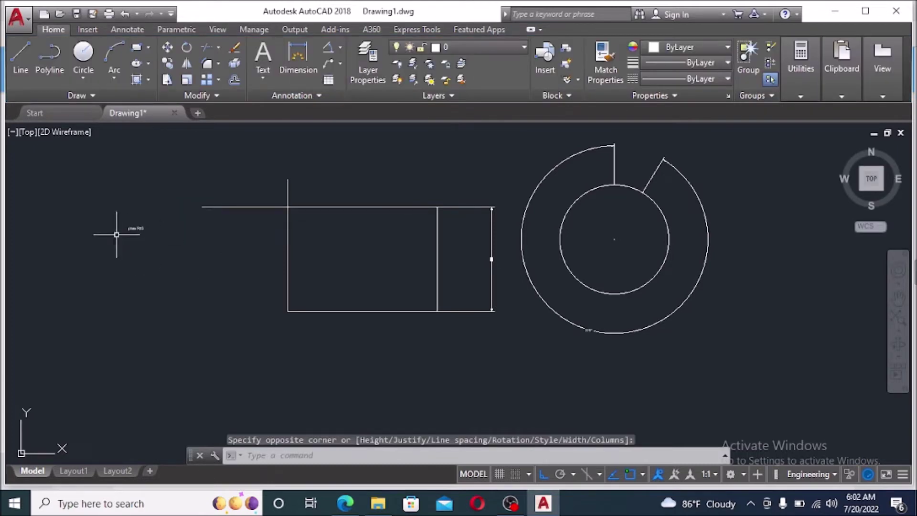
# Start single-line text at a point left of the rectangle.
pyautogui.scroll(5, 144, 228)
pyautogui.scroll(-2, 108, 205)
pyautogui.scroll(4, 123, 237)
pyautogui.scroll(1, 242, 219)
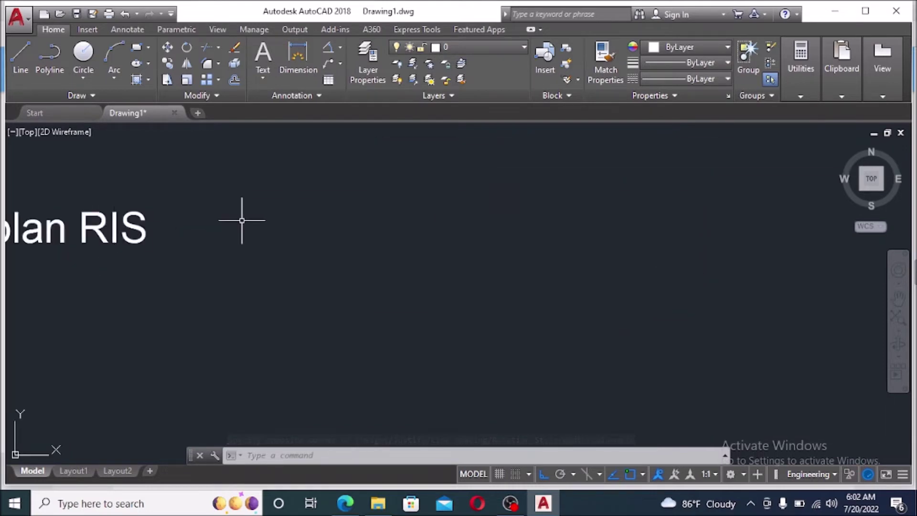
pyautogui.scroll(-5, 242, 220)
pyautogui.click(268, 81)
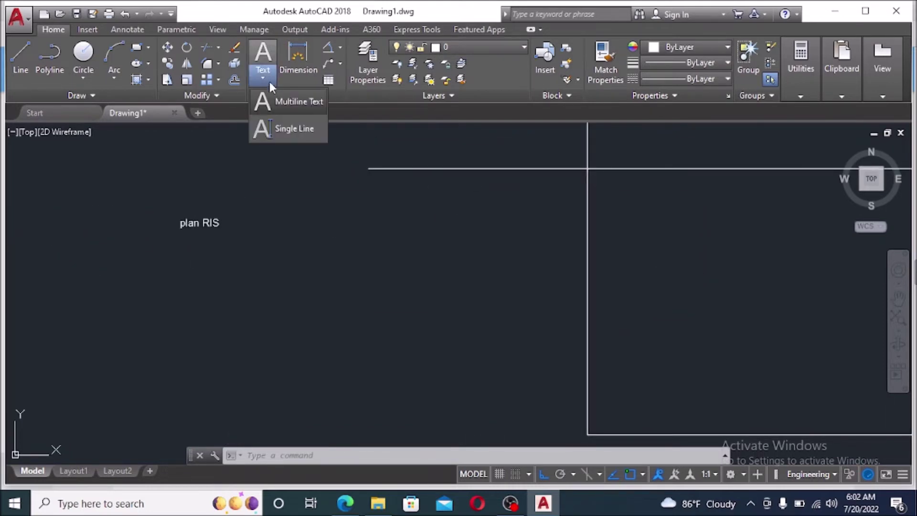
pyautogui.click(279, 123)
pyautogui.scroll(-2, 157, 202)
pyautogui.scroll(-2, 157, 203)
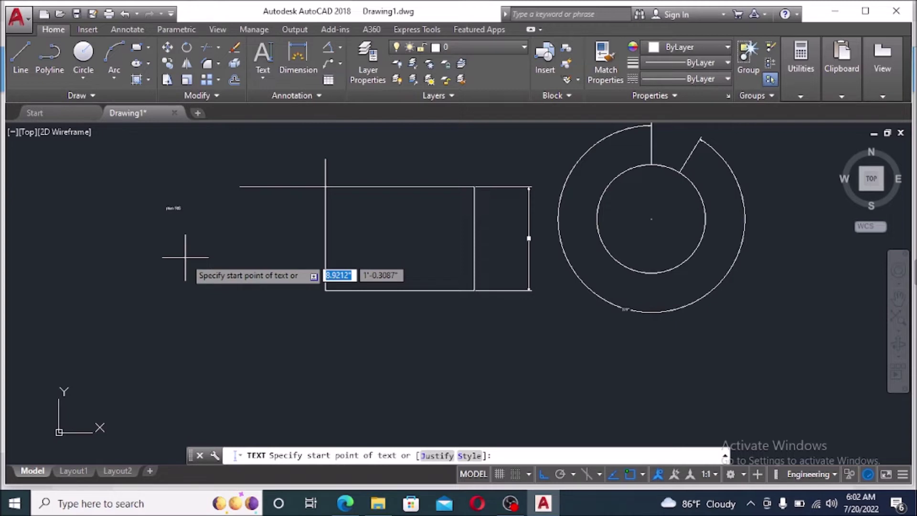
pyautogui.click(151, 257)
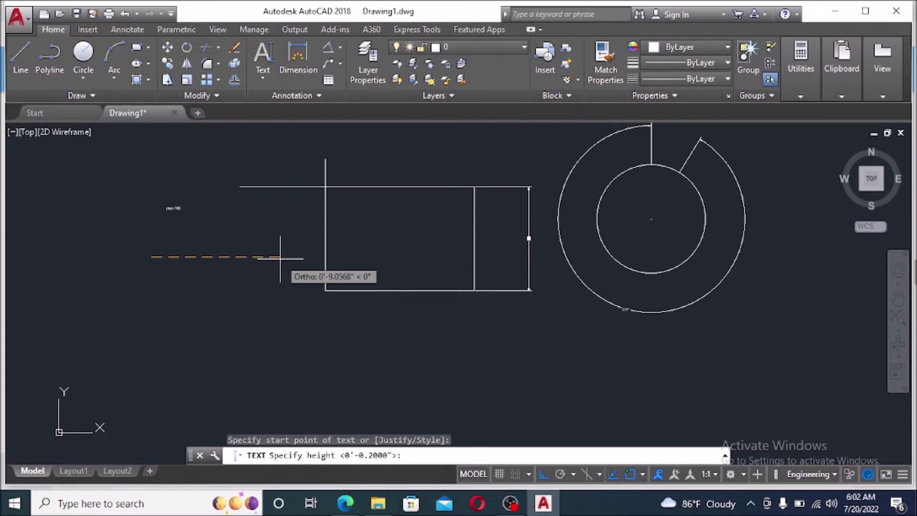
# Enter the text PLAN at 10' height with 0 rotation.
pyautogui.write('10')
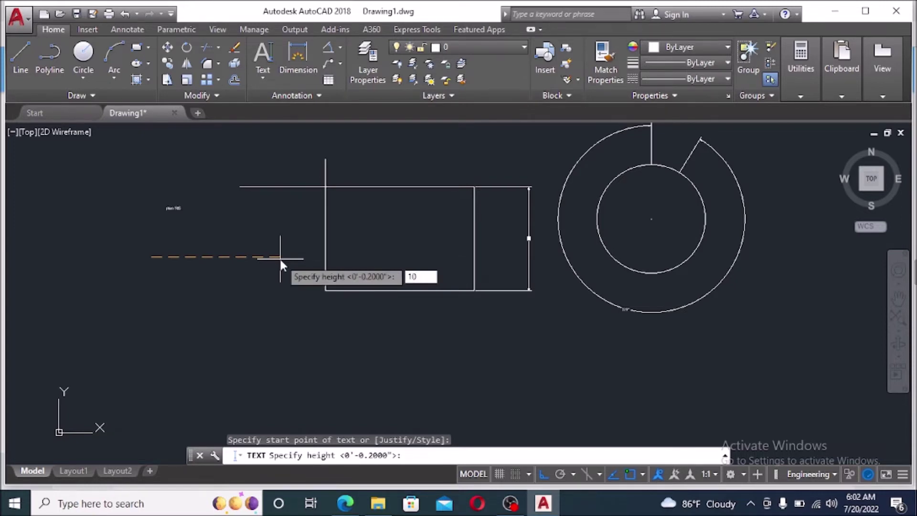
pyautogui.write("'")
pyautogui.press('Return')
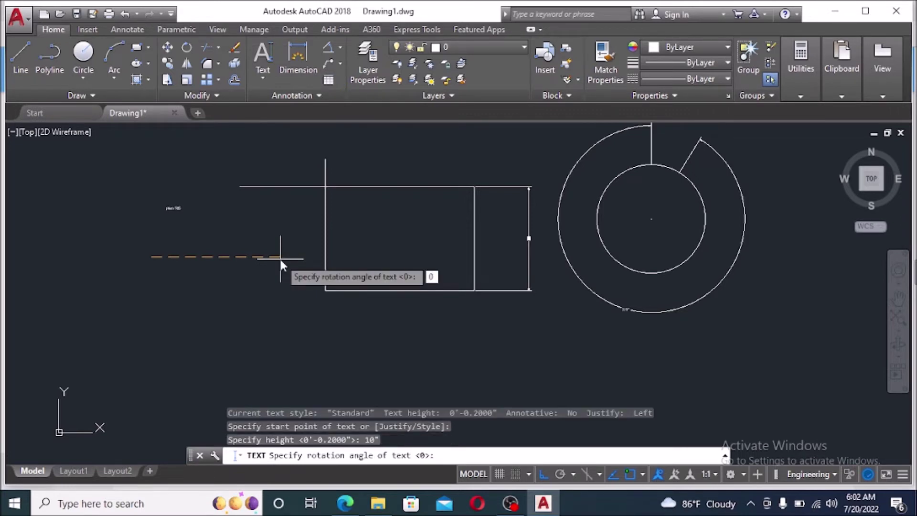
pyautogui.press('Return')
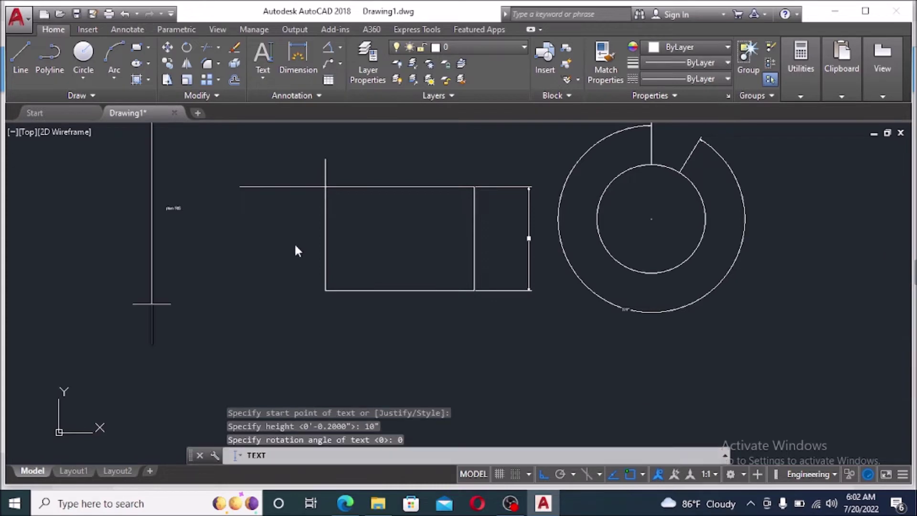
pyautogui.scroll(-4, 193, 279)
pyautogui.scroll(2, 193, 276)
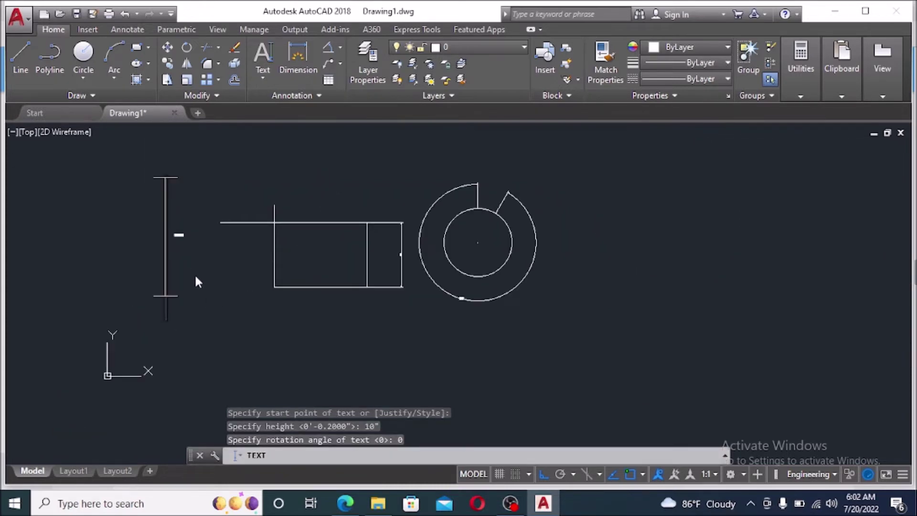
pyautogui.write('PLA')
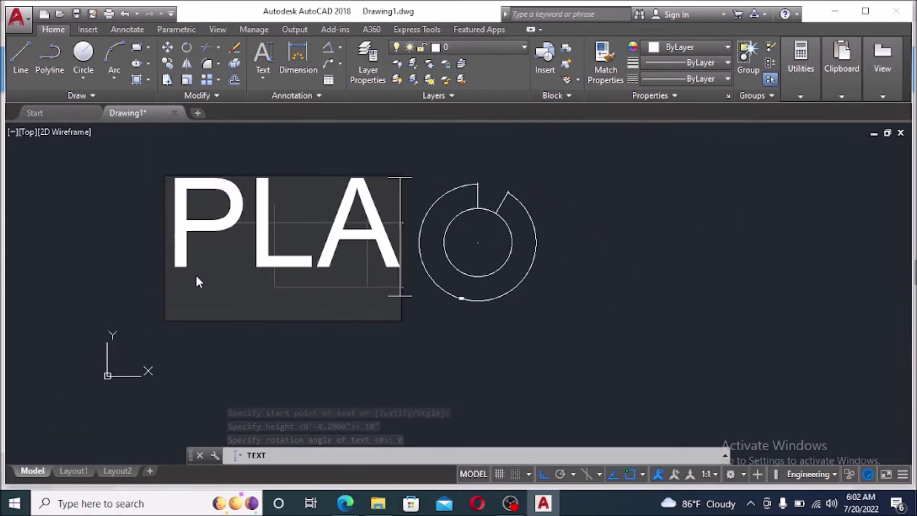
pyautogui.write('N')
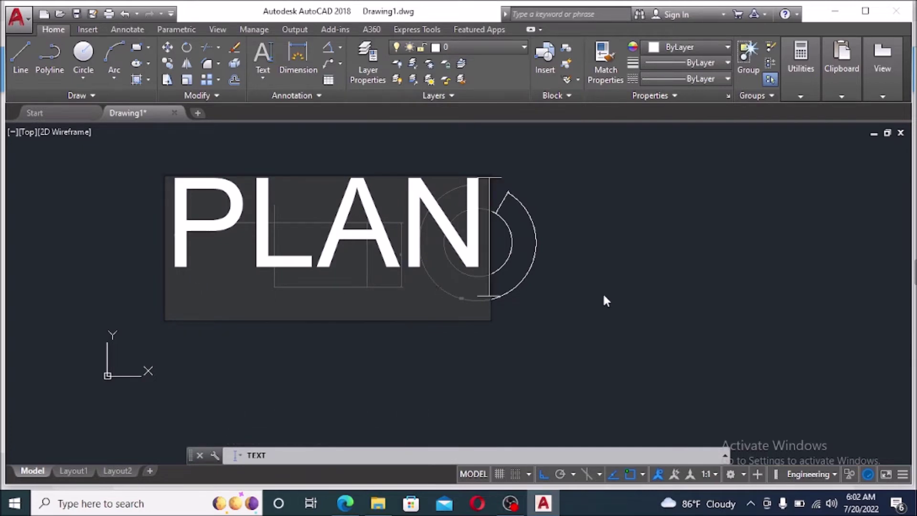
pyautogui.click(604, 301)
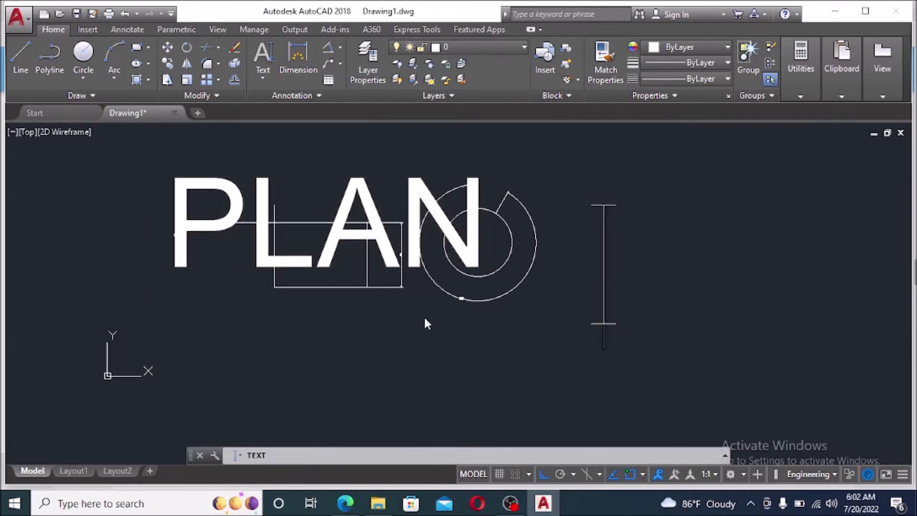
pyautogui.press('Return')
pyautogui.scroll(-2, 271, 272)
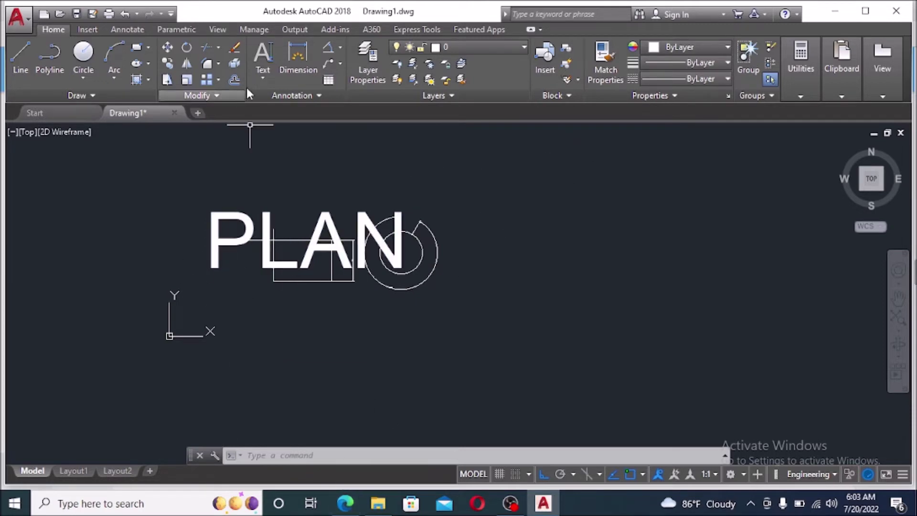
# Highlight the Dimension properties topic on the course page and return to AutoCAD.
pyautogui.click(261, 78)
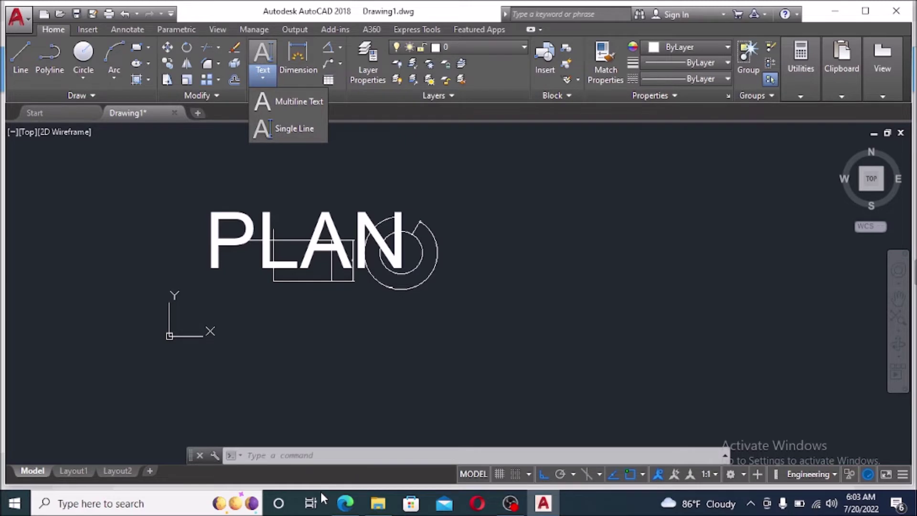
pyautogui.click(346, 504)
pyautogui.moveTo(241, 261)
pyautogui.mouseDown()
pyautogui.moveTo(160, 260)
pyautogui.moveTo(255, 279)
pyautogui.mouseUp()
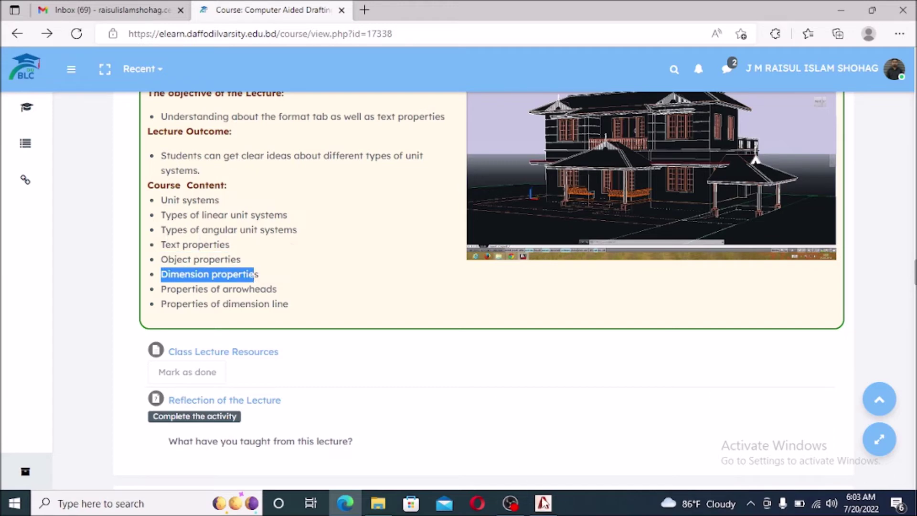
pyautogui.click(543, 504)
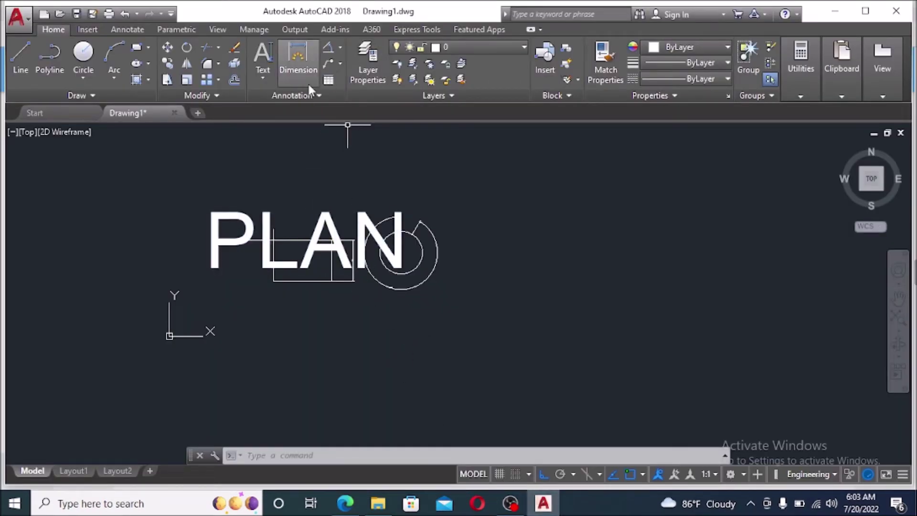
# Open the Dimension Style Manager and begin modifying the Standard style.
pyautogui.click(303, 71)
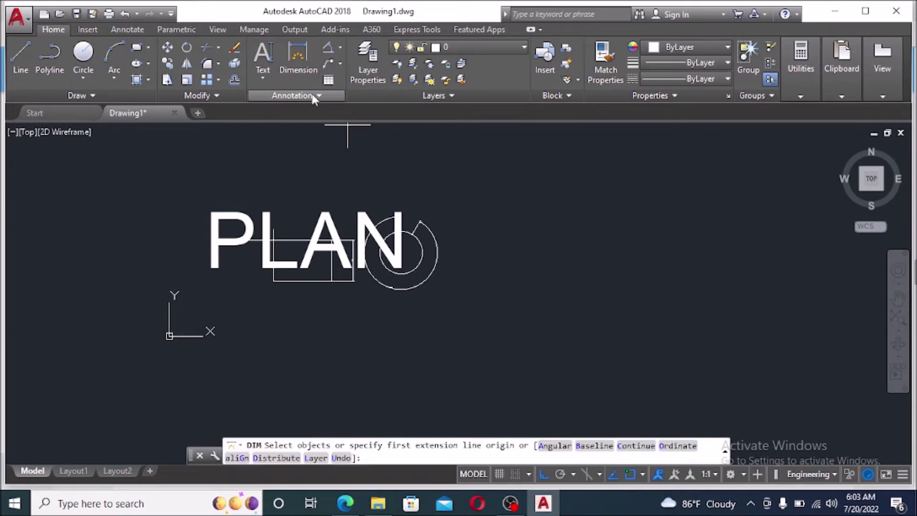
pyautogui.click(317, 93)
pyautogui.click(309, 127)
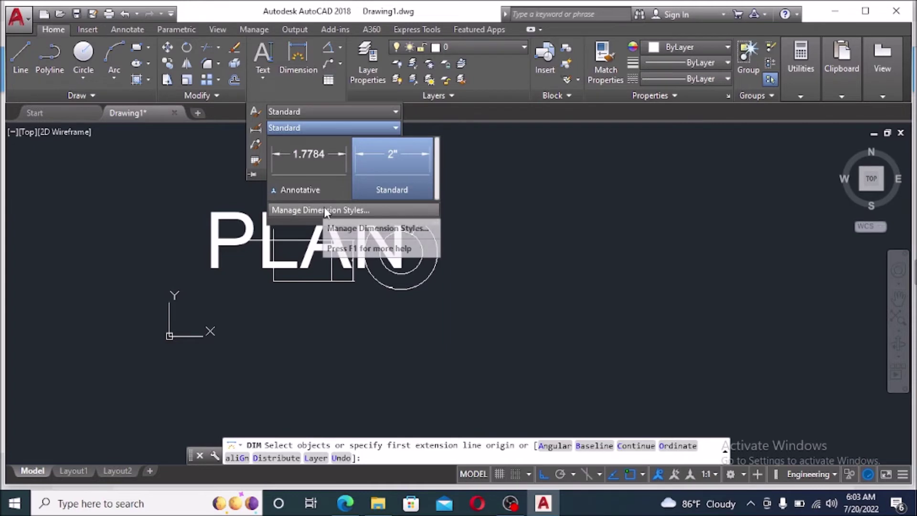
pyautogui.click(324, 209)
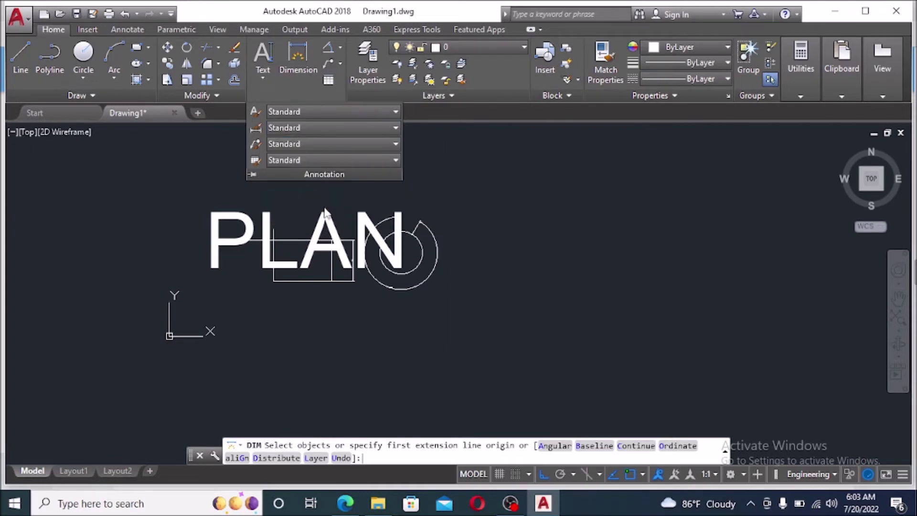
pyautogui.click(601, 225)
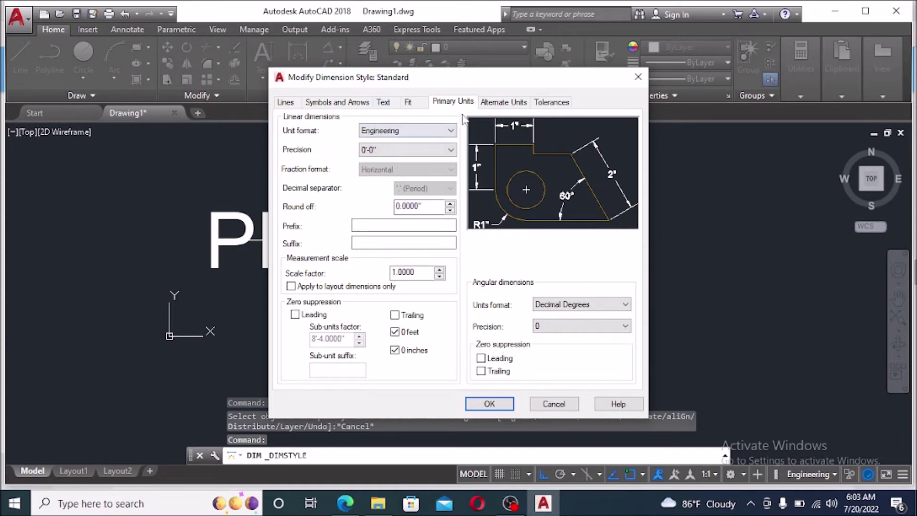
# Check the Standard style's fit options (Both text and arrows), then view its text settings.
pyautogui.click(418, 108)
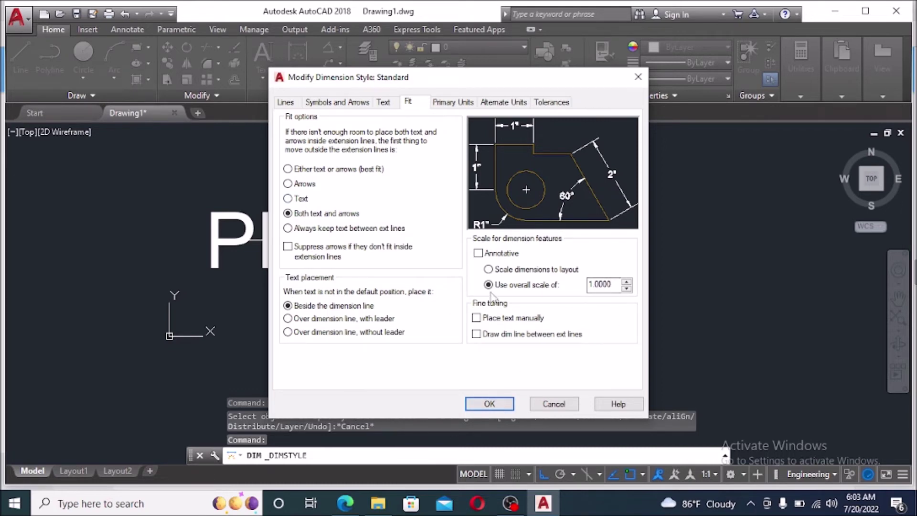
pyautogui.click(384, 102)
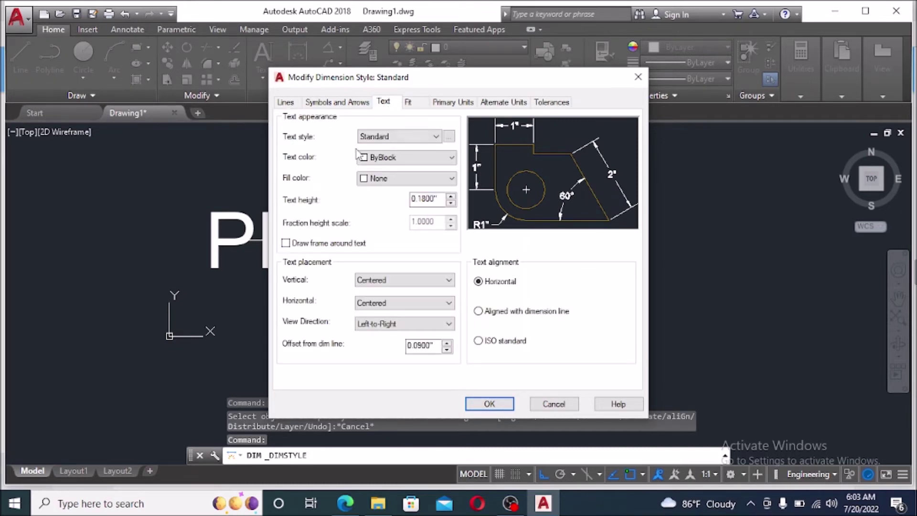
# Keep the Standard text style and no fill, and make the dimension text colour Red.
pyautogui.click(388, 139)
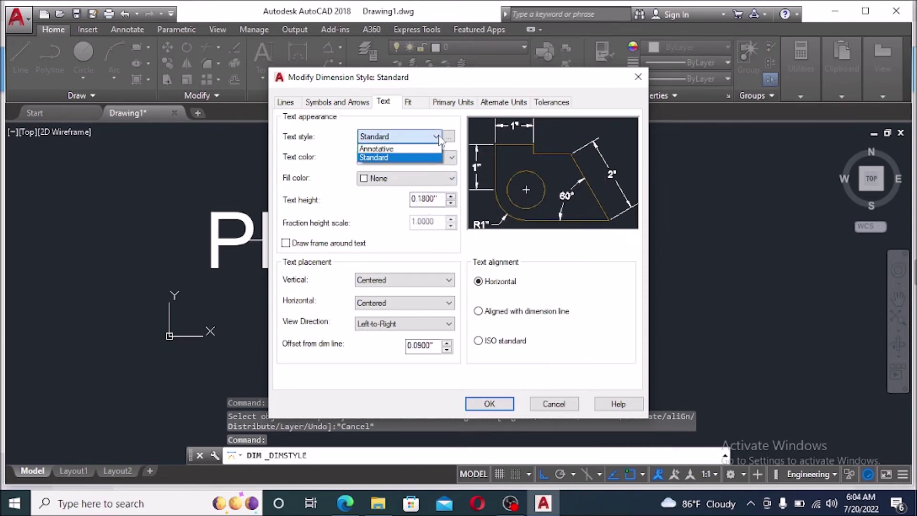
pyautogui.click(395, 158)
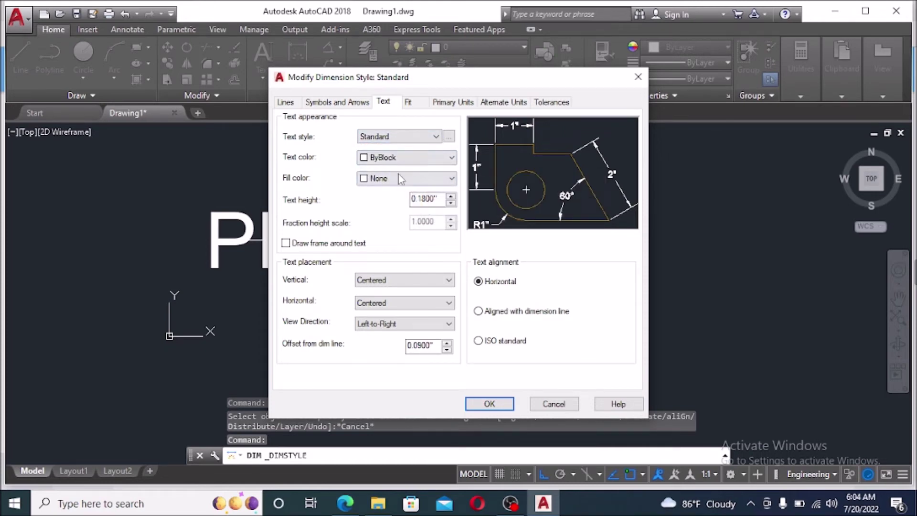
pyautogui.click(401, 158)
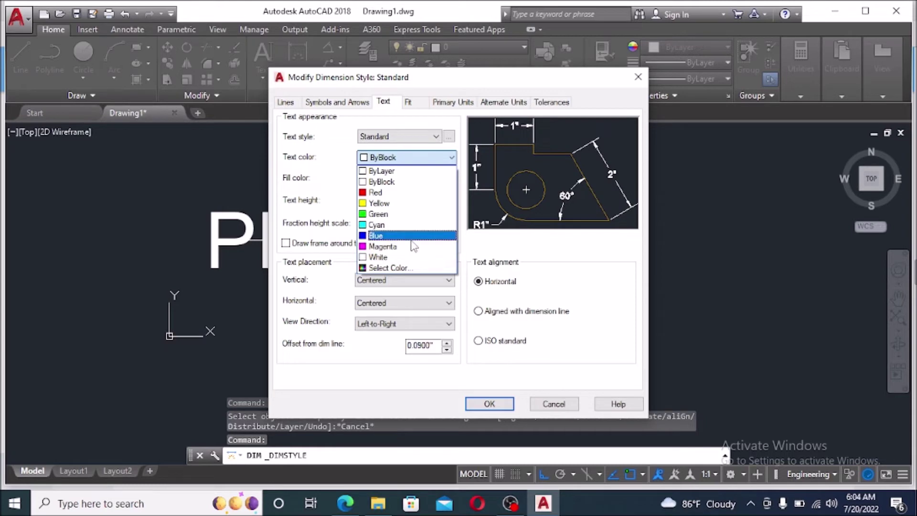
pyautogui.click(397, 193)
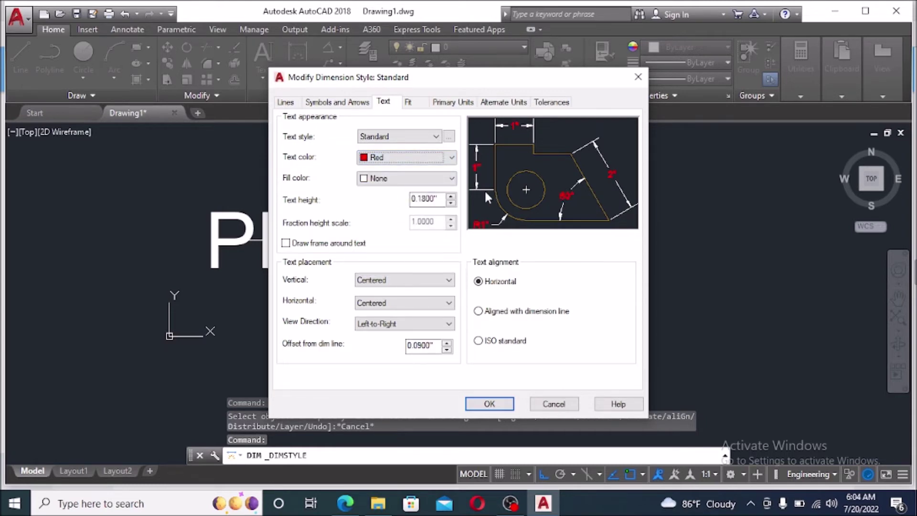
pyautogui.click(414, 184)
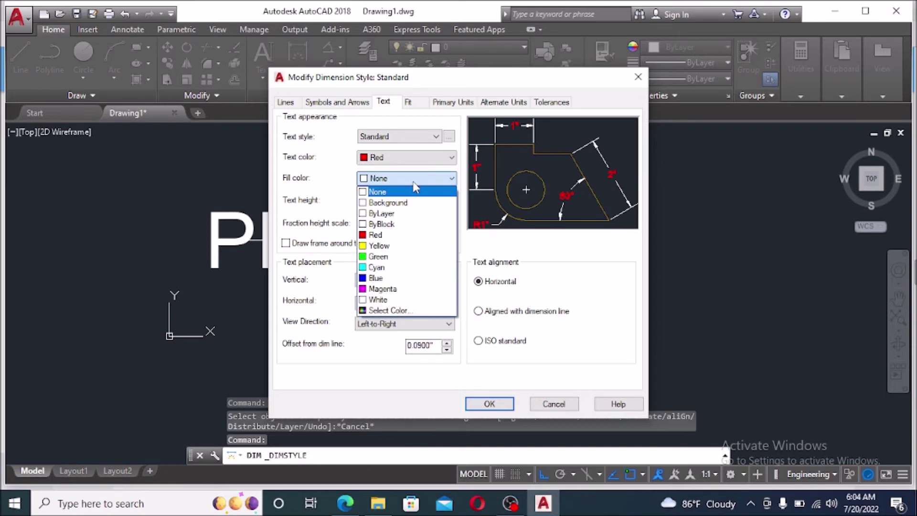
pyautogui.click(335, 184)
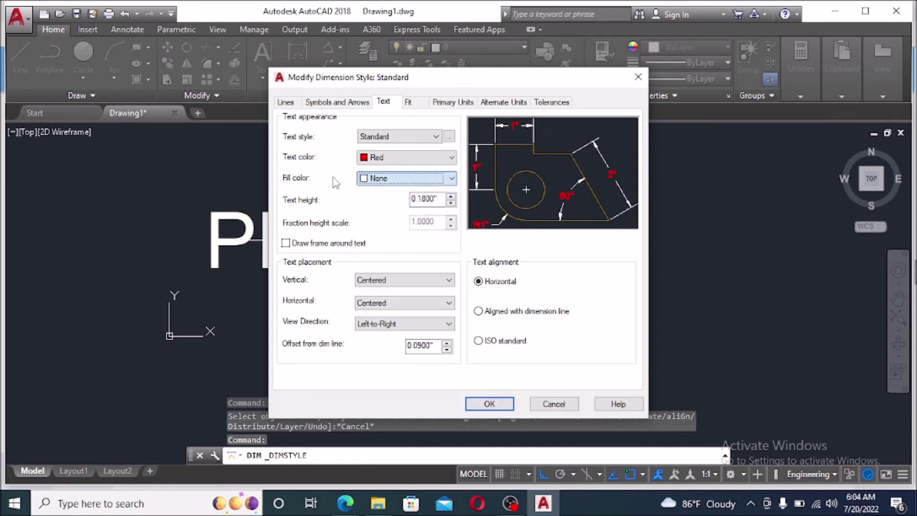
pyautogui.click(405, 184)
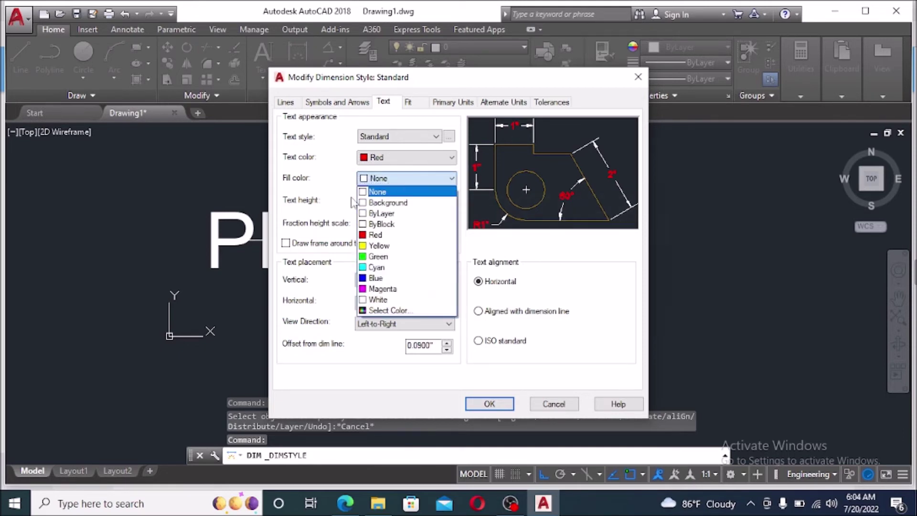
pyautogui.click(338, 184)
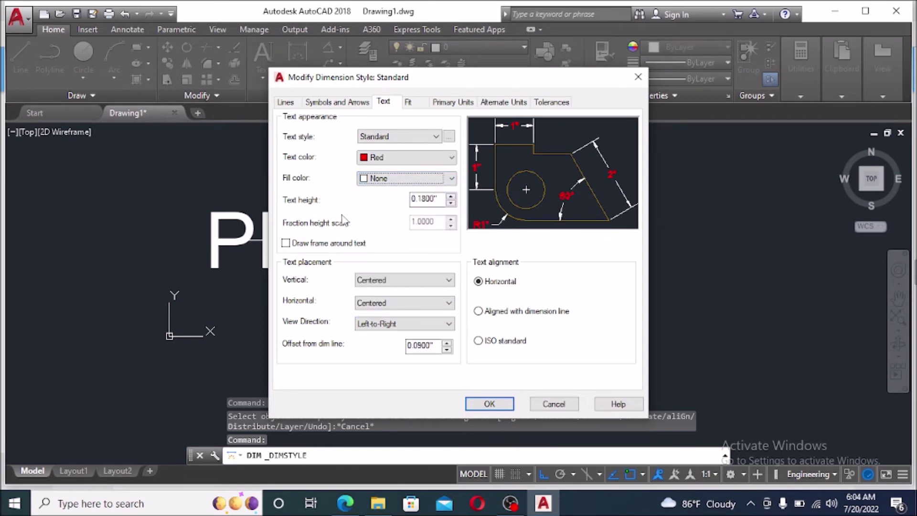
# Set the dimension text height to 2.
pyautogui.click(435, 200)
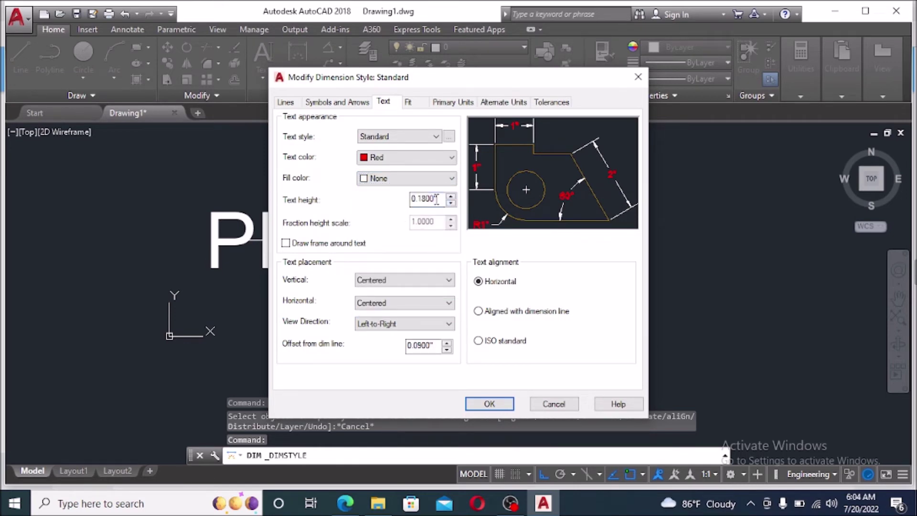
pyautogui.moveTo(436, 199); pyautogui.dragTo(424, 200)
pyautogui.doubleClick(423, 199)
pyautogui.write('2')
pyautogui.click(384, 303)
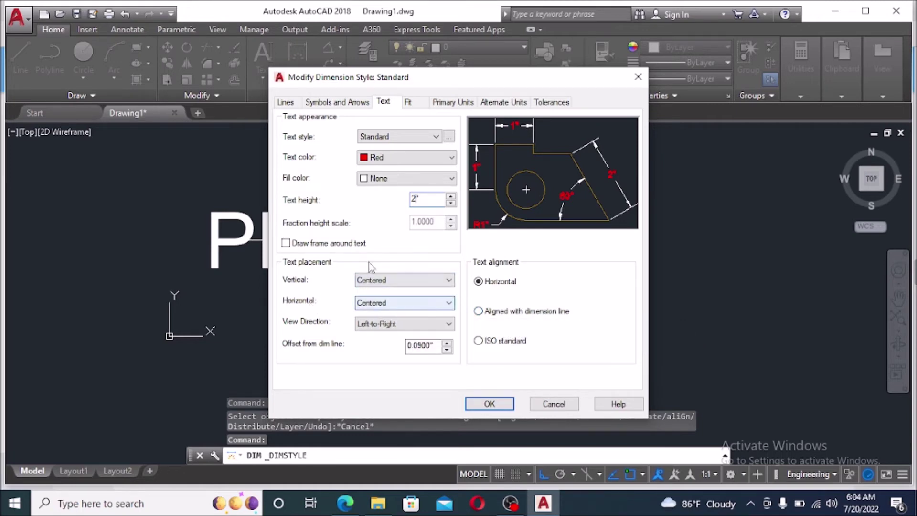
pyautogui.click(348, 105)
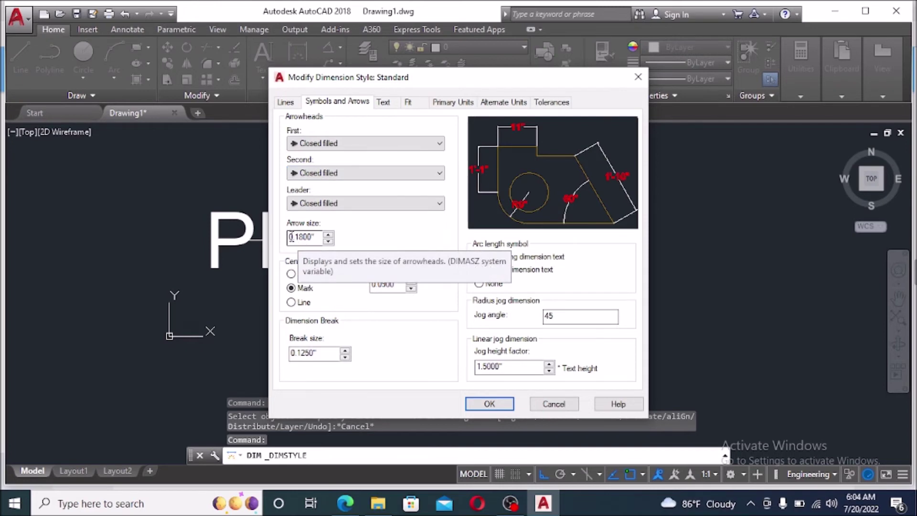
# Give the Standard style an arrow size of 1 and a dimension break size of 1.
pyautogui.moveTo(289, 237); pyautogui.dragTo(308, 239)
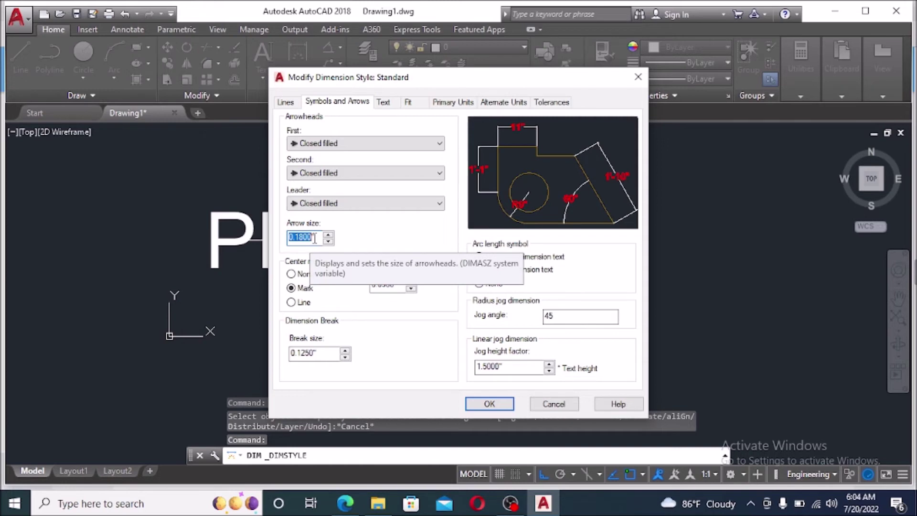
pyautogui.write('1')
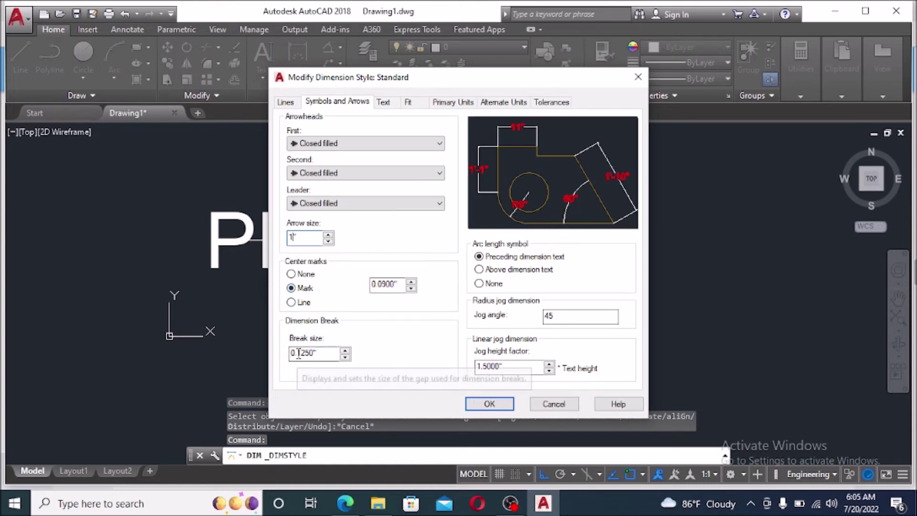
pyautogui.moveTo(290, 353); pyautogui.dragTo(311, 353)
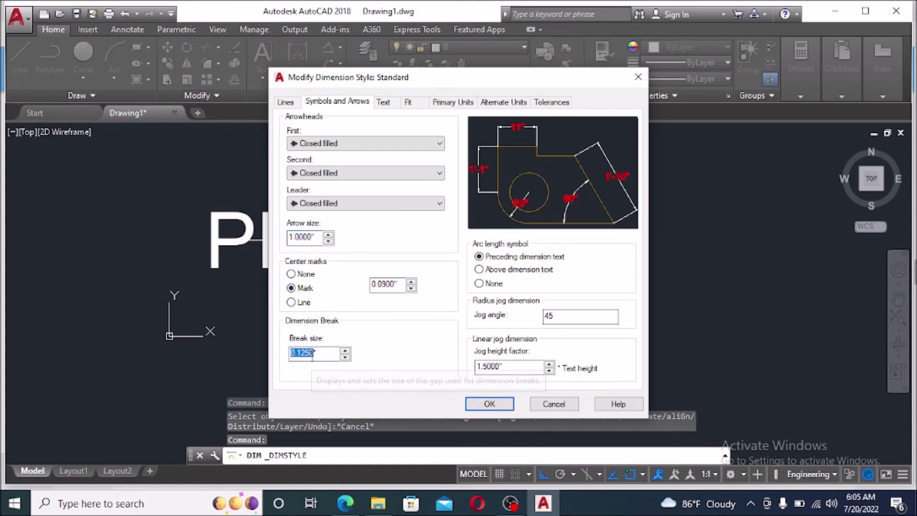
pyautogui.write('1')
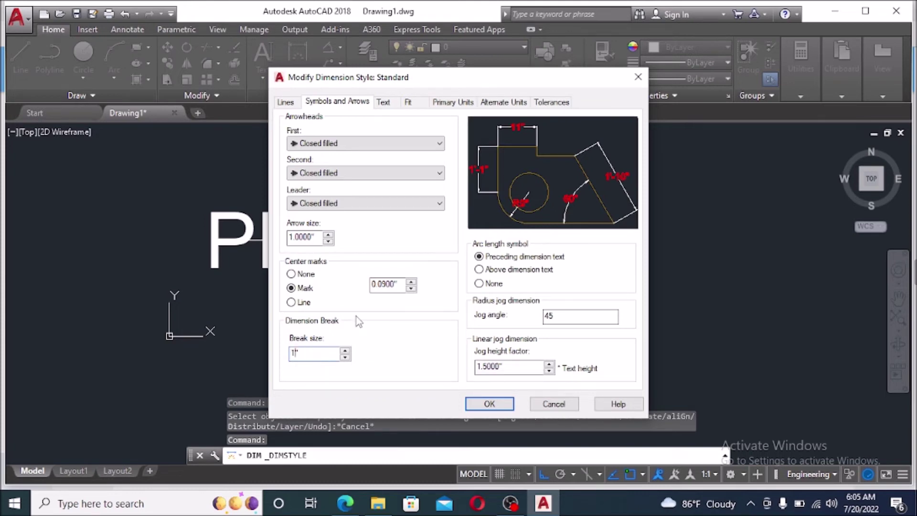
pyautogui.click(290, 102)
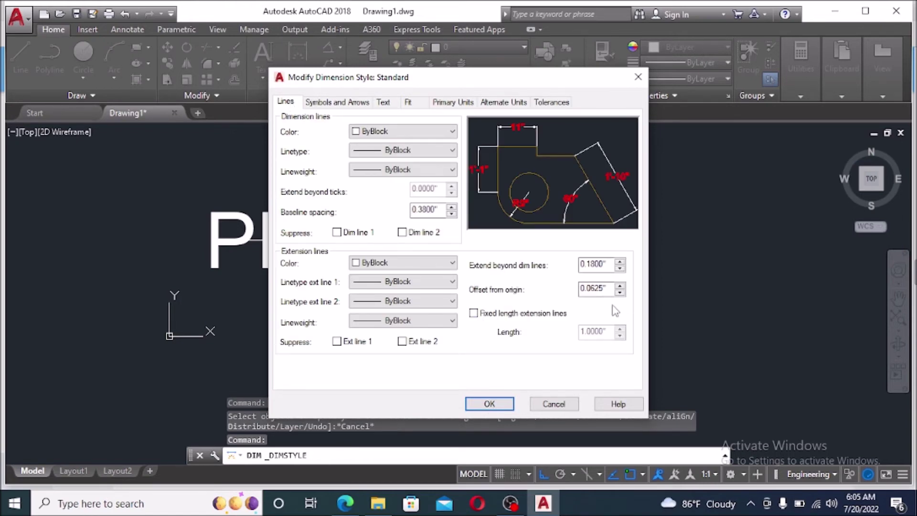
# Make dimension lines Magenta at 0.30 mm lineweight, extend extension lines 0.4 beyond, and apply.
pyautogui.click(399, 136)
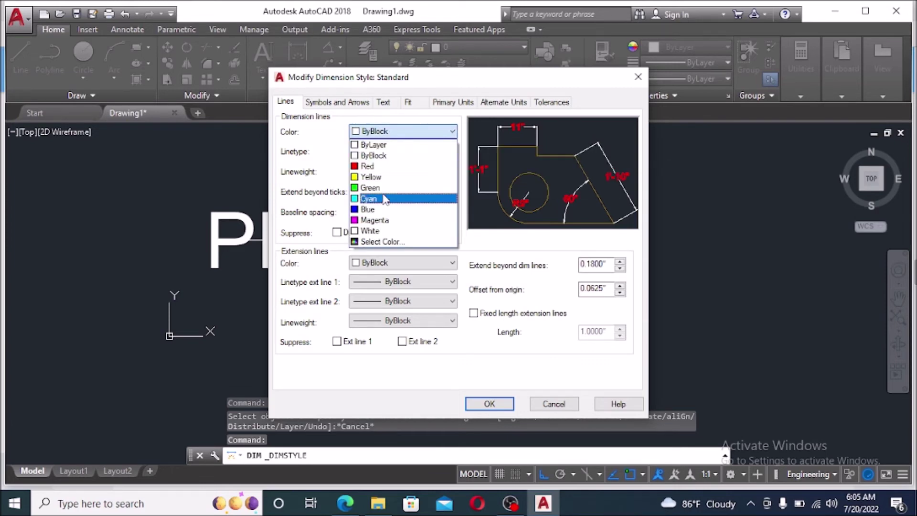
pyautogui.click(387, 220)
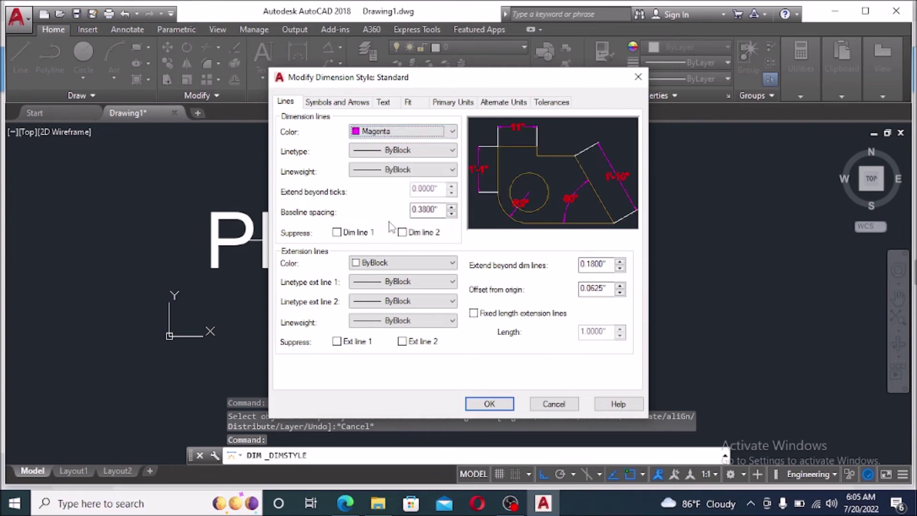
pyautogui.click(409, 151)
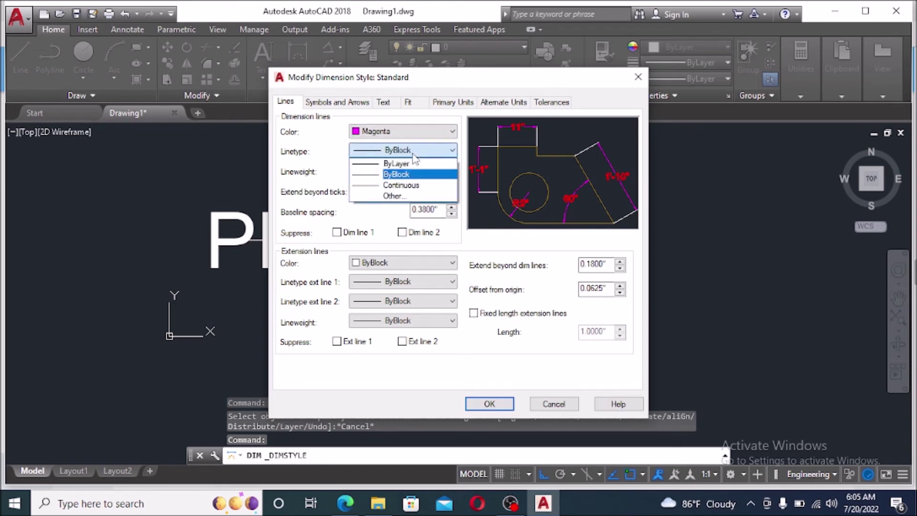
pyautogui.click(371, 216)
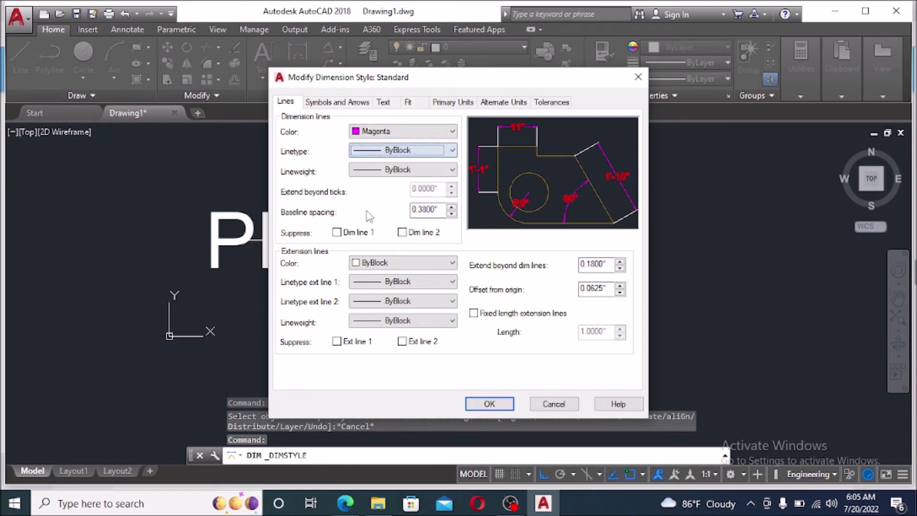
pyautogui.click(428, 173)
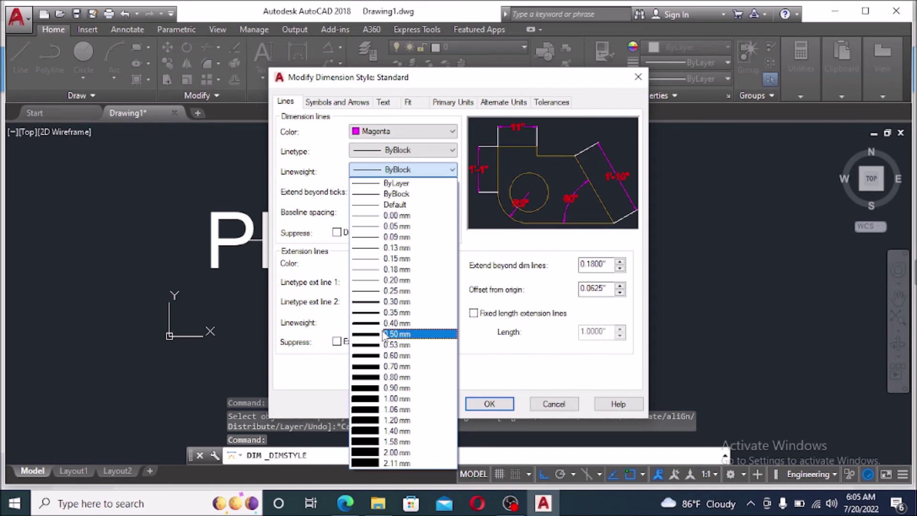
pyautogui.click(382, 303)
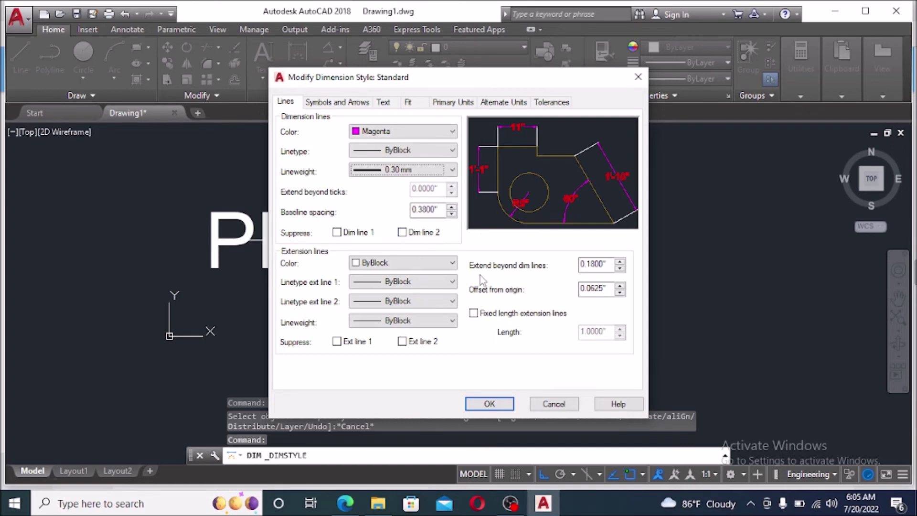
pyautogui.click(590, 264)
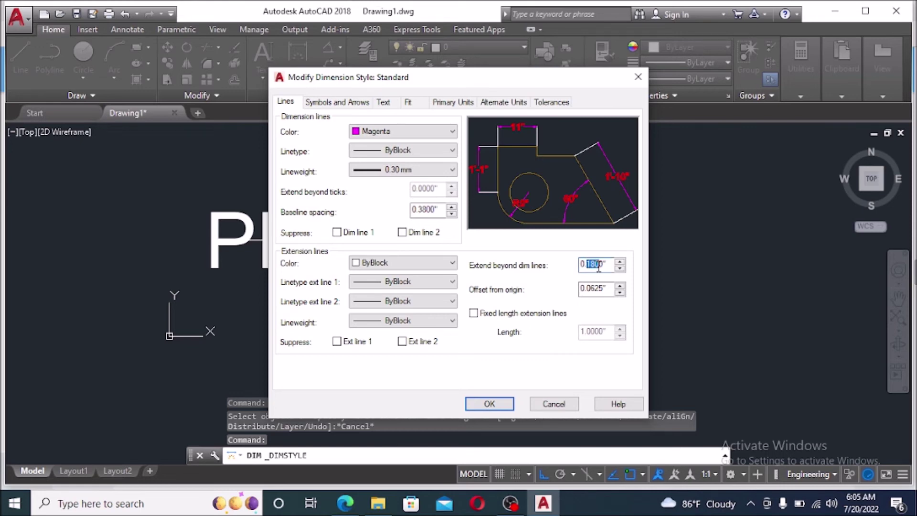
pyautogui.write('4')
pyautogui.click(486, 403)
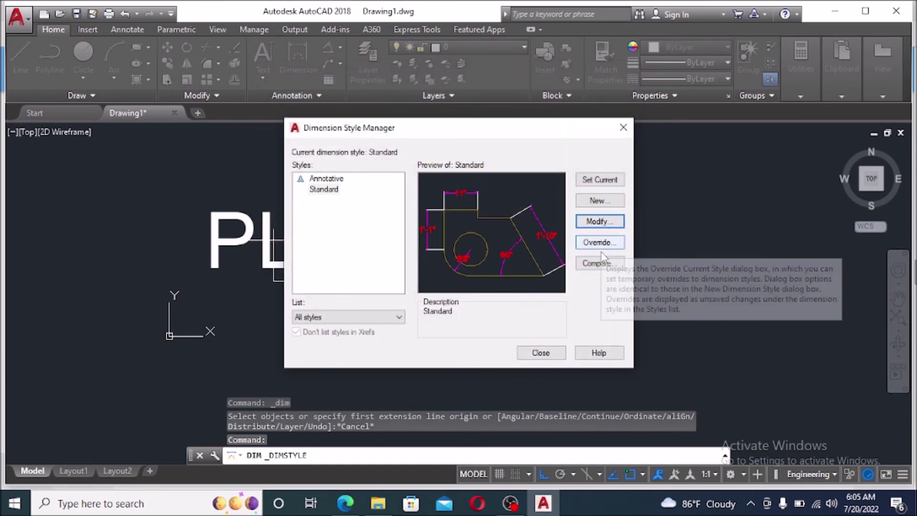
# Set Standard as the current dimension style and close the Dimension Style Manager.
pyautogui.click(600, 184)
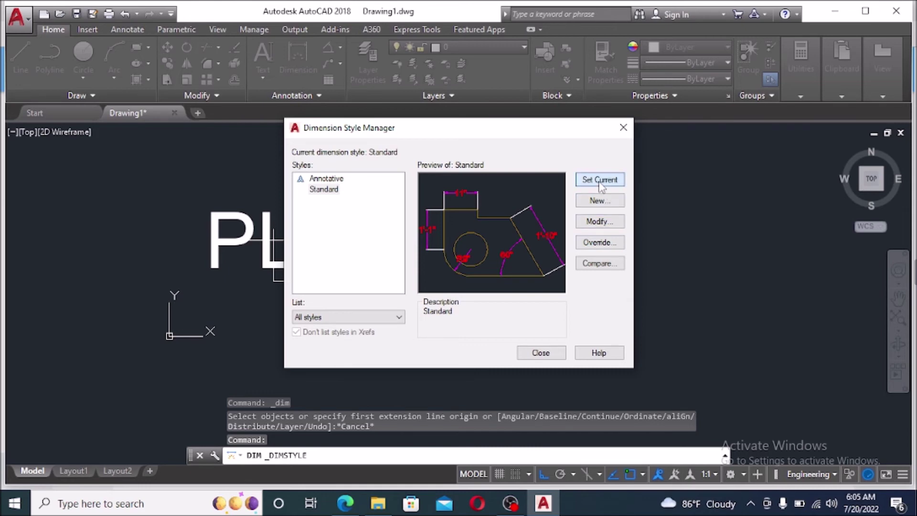
pyautogui.click(539, 358)
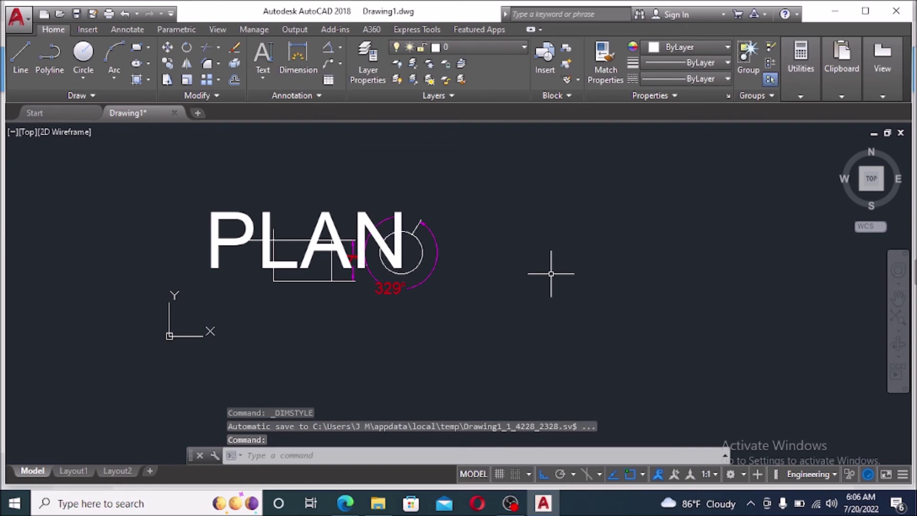
# Draw an L-shaped line right of PLAN: a horizontal segment, then a downward vertical one.
pyautogui.click(22, 55)
pyautogui.click(466, 169)
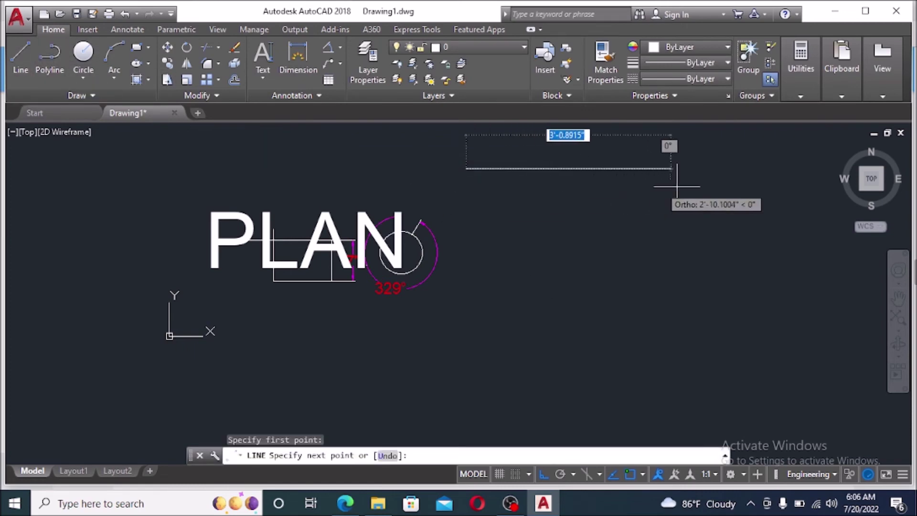
pyautogui.click(679, 168)
pyautogui.click(678, 279)
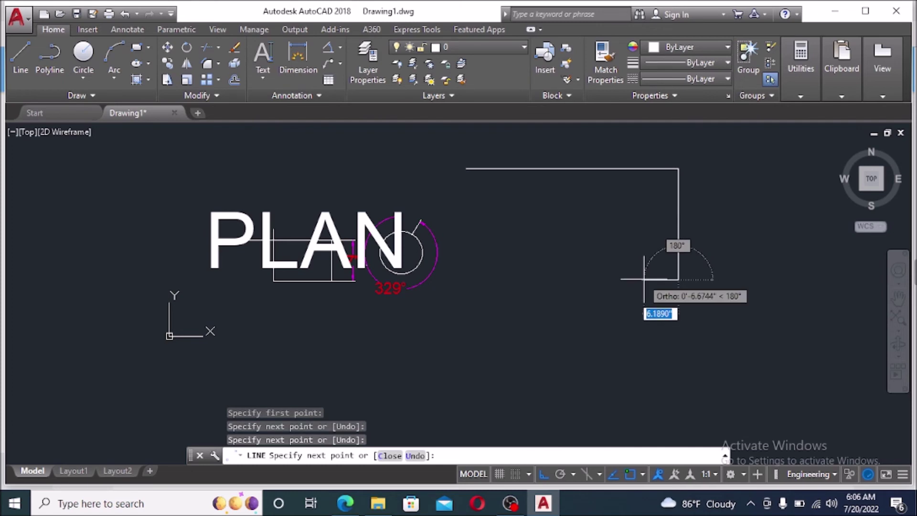
pyautogui.press('Escape')
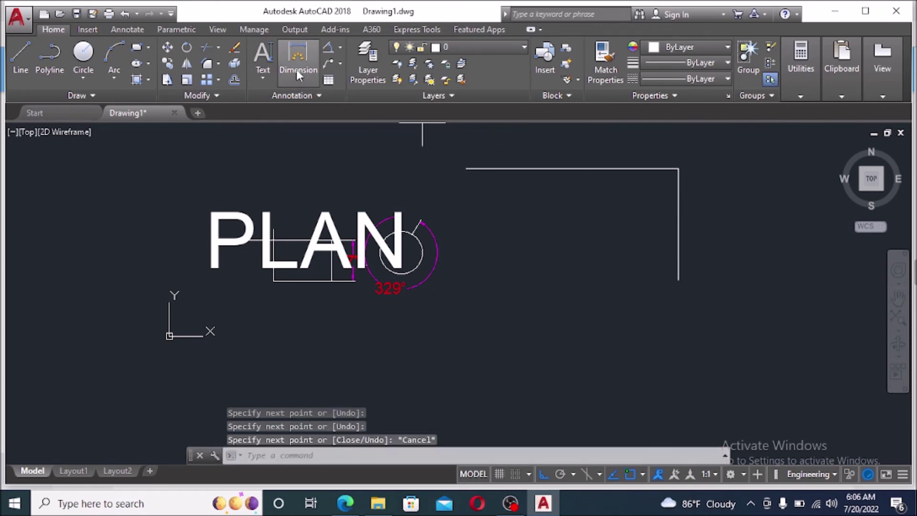
# Dimension the L-line's top edge as 3'-2" above it, then switch to the course page.
pyautogui.click(296, 70)
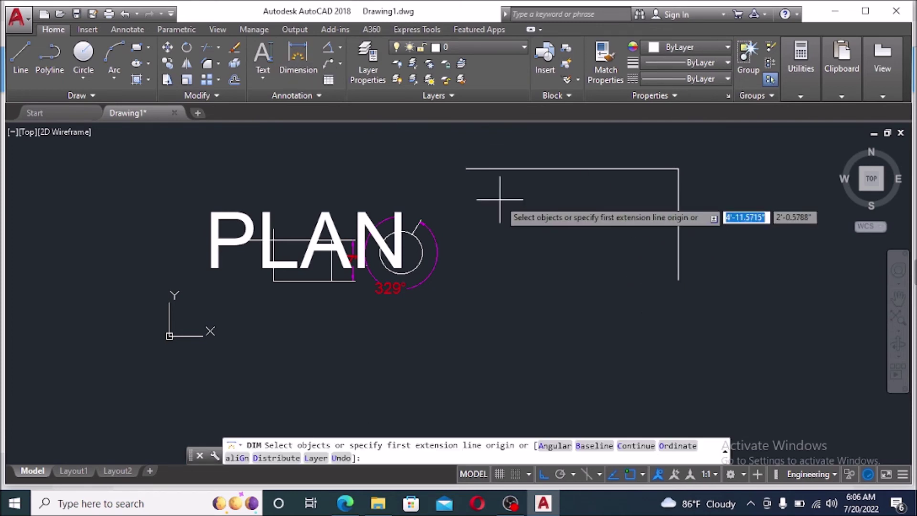
pyautogui.press('Return')
pyautogui.click(467, 168)
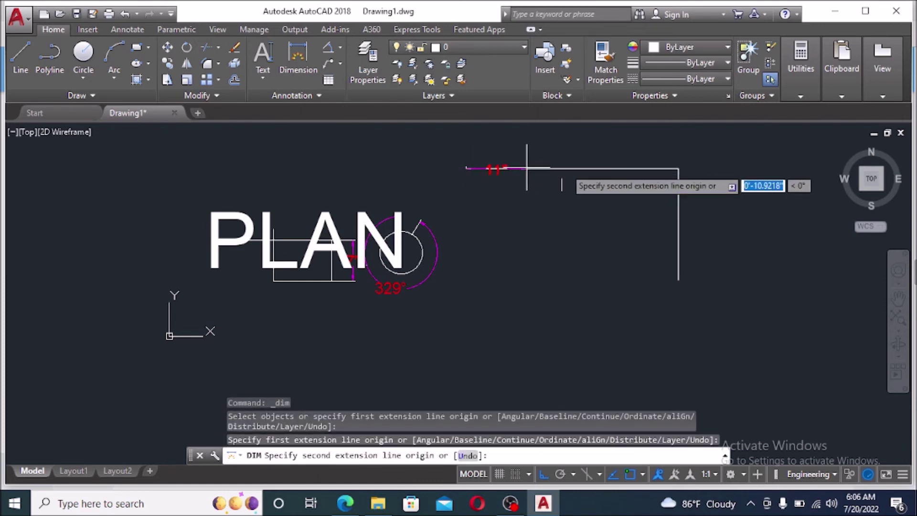
pyautogui.click(678, 168)
pyautogui.click(588, 138)
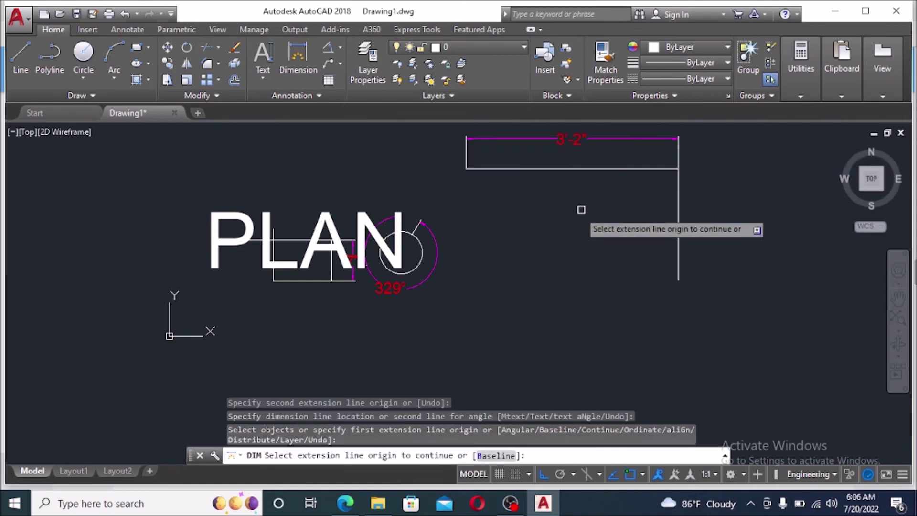
pyautogui.press('Return')
pyautogui.scroll(3, 574, 215)
pyautogui.scroll(-3, 573, 220)
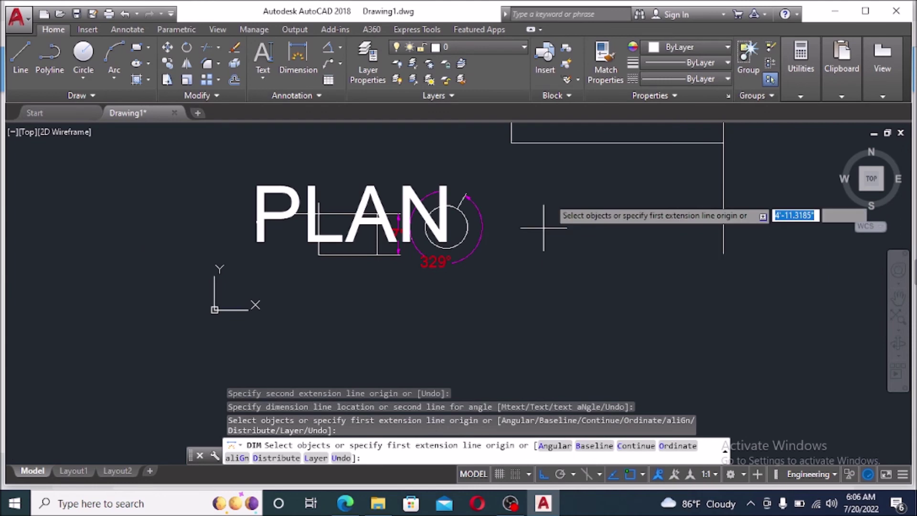
pyautogui.scroll(-2, 561, 248)
pyautogui.click(599, 184)
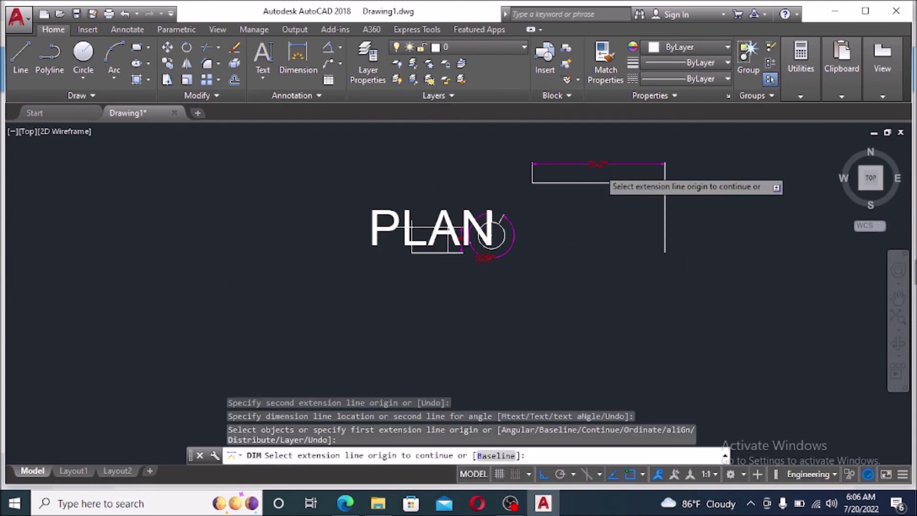
pyautogui.scroll(4, 599, 170)
pyautogui.press('Return')
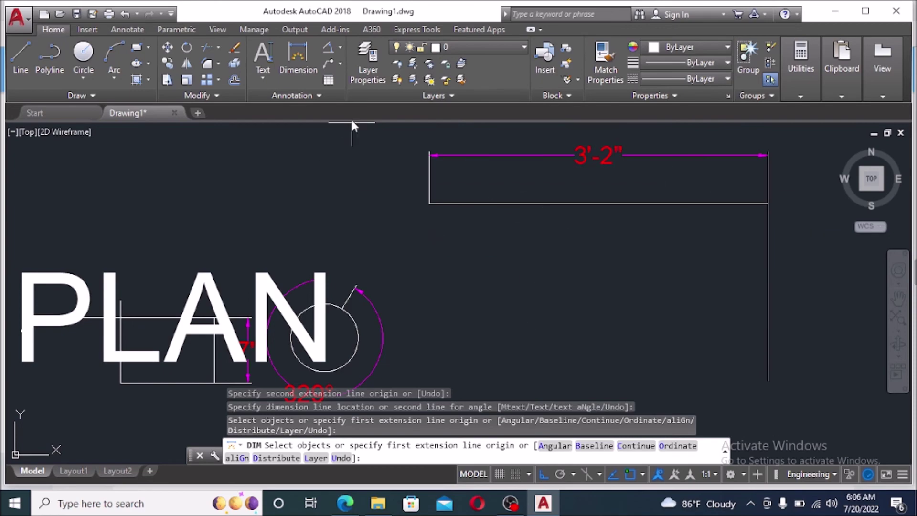
pyautogui.click(344, 504)
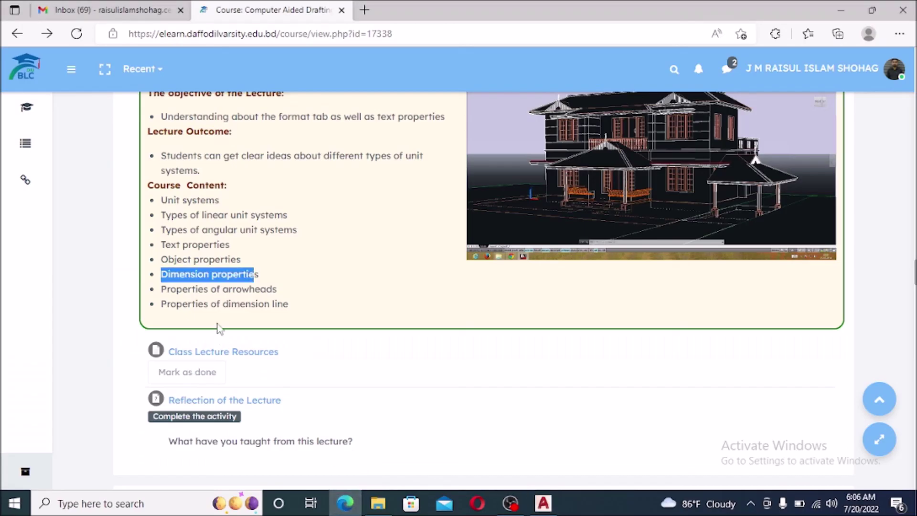
# Highlight the course's dimension properties topics, then return to the AutoCAD drawing.
pyautogui.moveTo(224, 289)
pyautogui.mouseDown()
pyautogui.moveTo(277, 290)
pyautogui.moveTo(224, 307)
pyautogui.mouseUp()
pyautogui.click(305, 268)
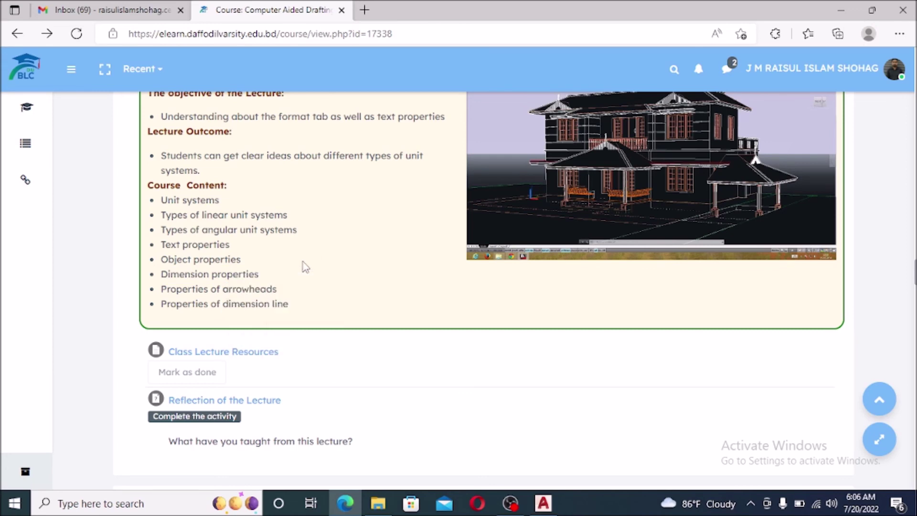
pyautogui.click(543, 503)
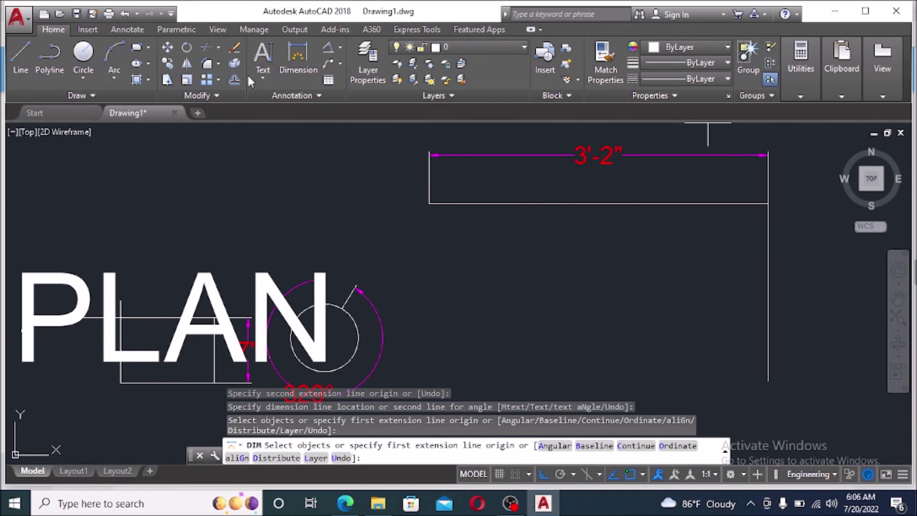
# Try the Add Leader option near the circle, then abandon it.
pyautogui.click(340, 62)
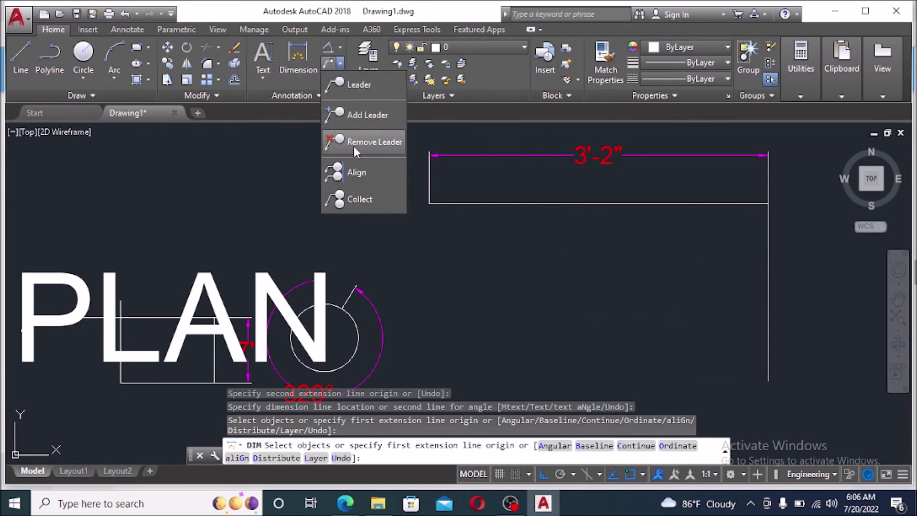
pyautogui.click(379, 115)
pyautogui.scroll(-2, 424, 196)
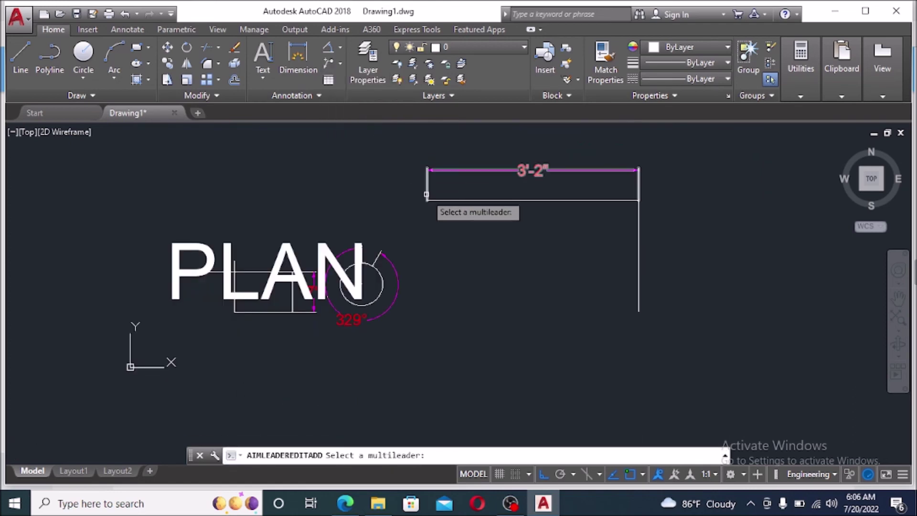
pyautogui.click(375, 286)
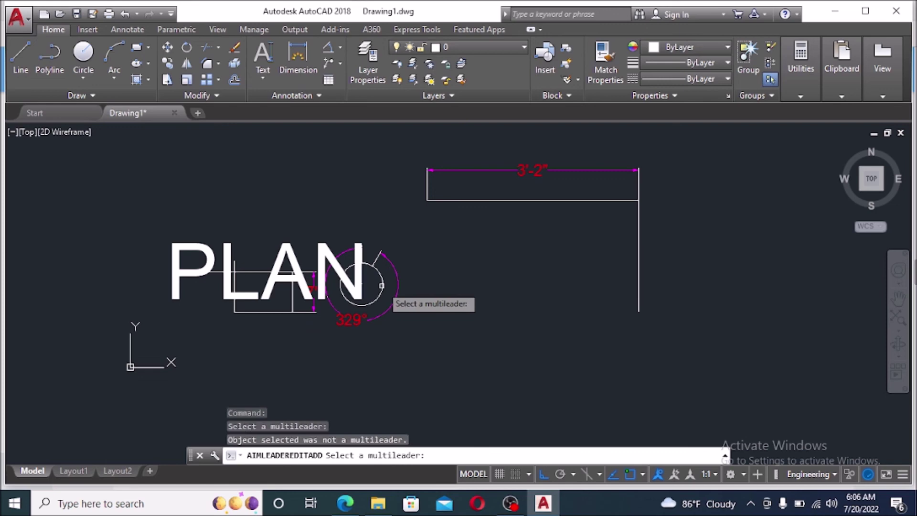
pyautogui.click(382, 282)
pyautogui.click(406, 280)
pyautogui.click(422, 257)
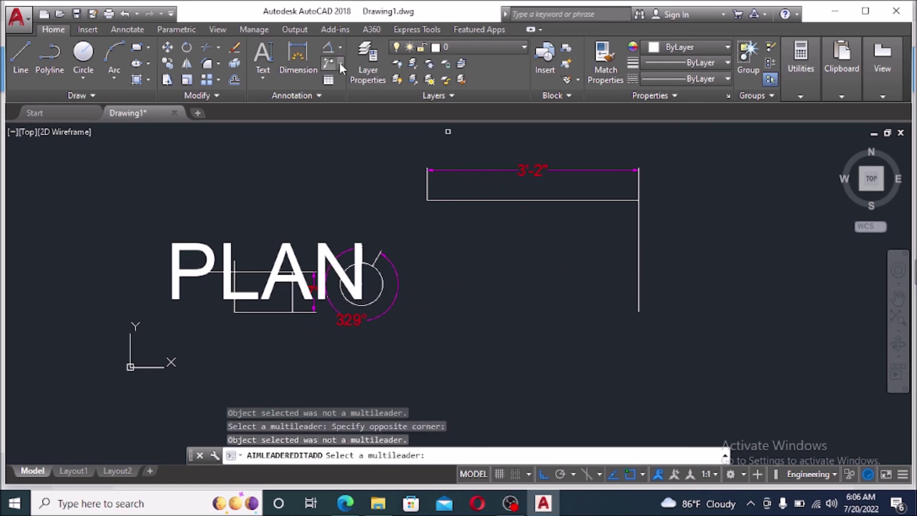
# Create a multileader pointing at the circle's centre with its landing to the right, leaving it textless.
pyautogui.click(340, 62)
pyautogui.click(351, 85)
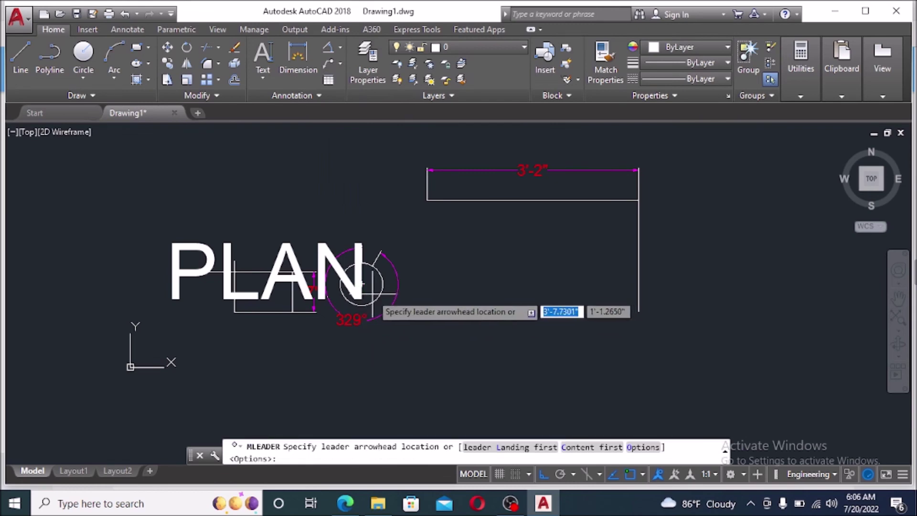
pyautogui.click(363, 285)
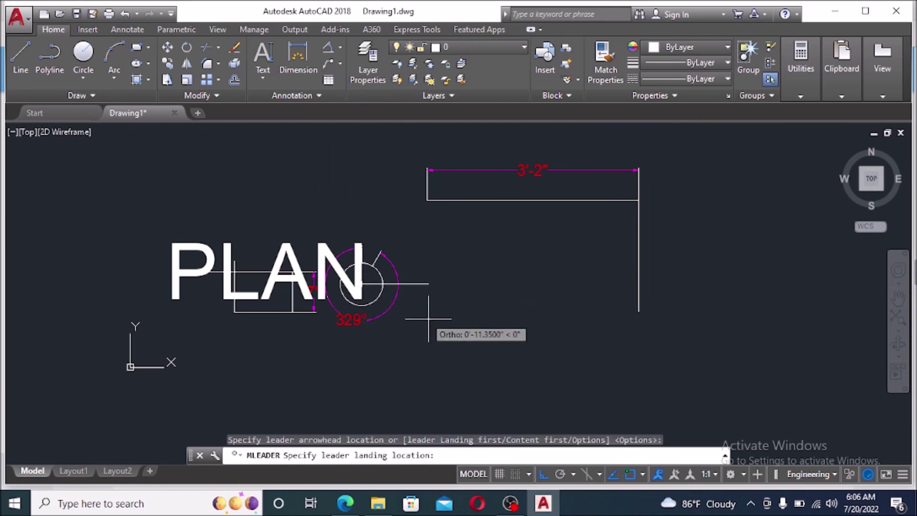
pyautogui.click(456, 285)
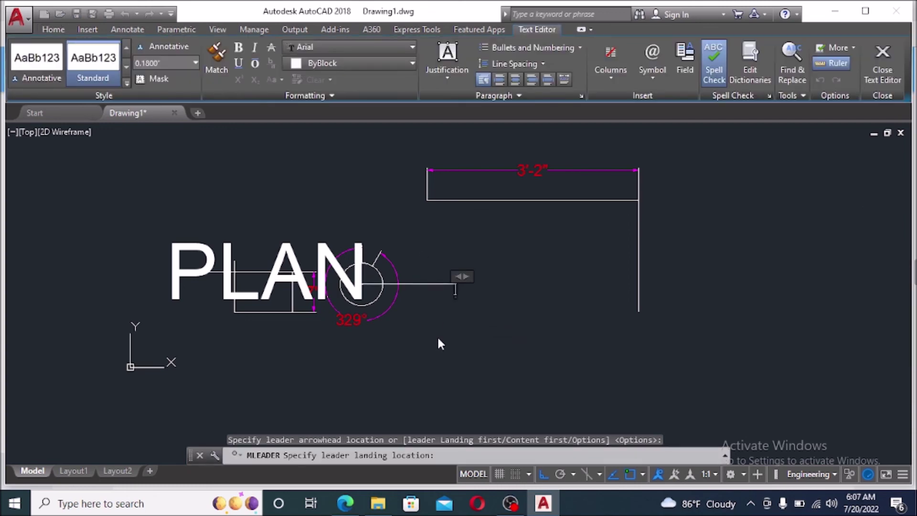
pyautogui.scroll(2, 436, 293)
pyautogui.scroll(4, 436, 293)
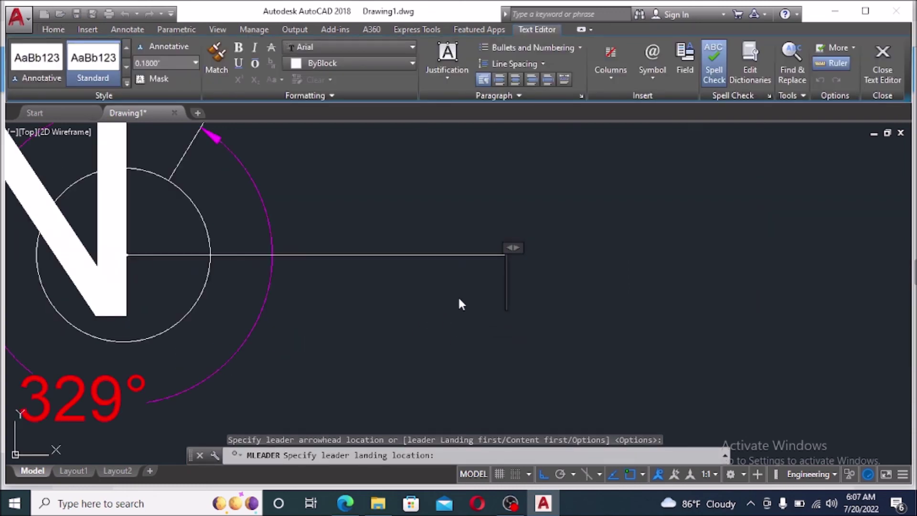
pyautogui.scroll(-4, 518, 284)
pyautogui.scroll(5, 378, 275)
pyautogui.scroll(-5, 378, 275)
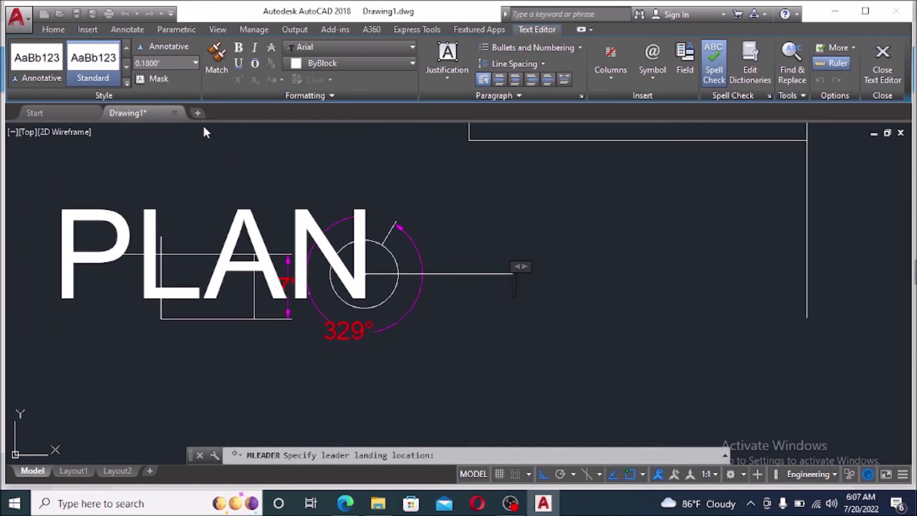
pyautogui.click(60, 30)
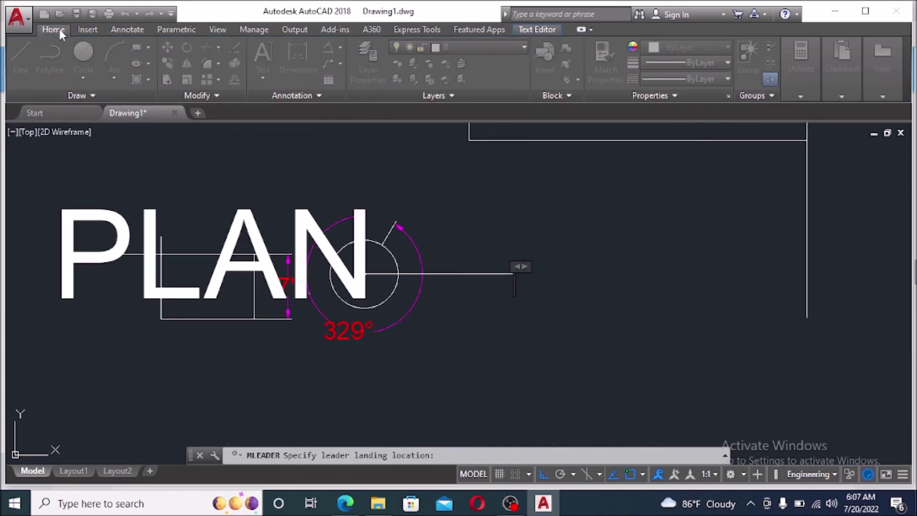
pyautogui.click(550, 238)
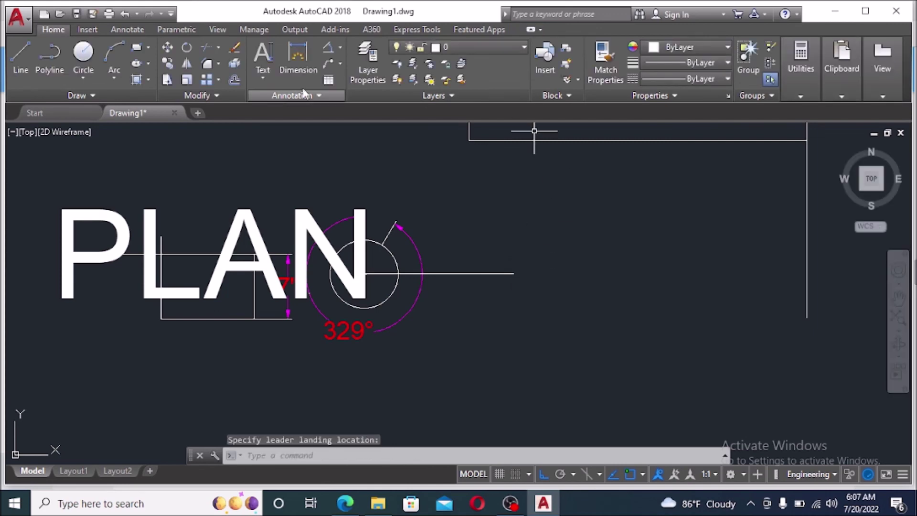
pyautogui.click(340, 63)
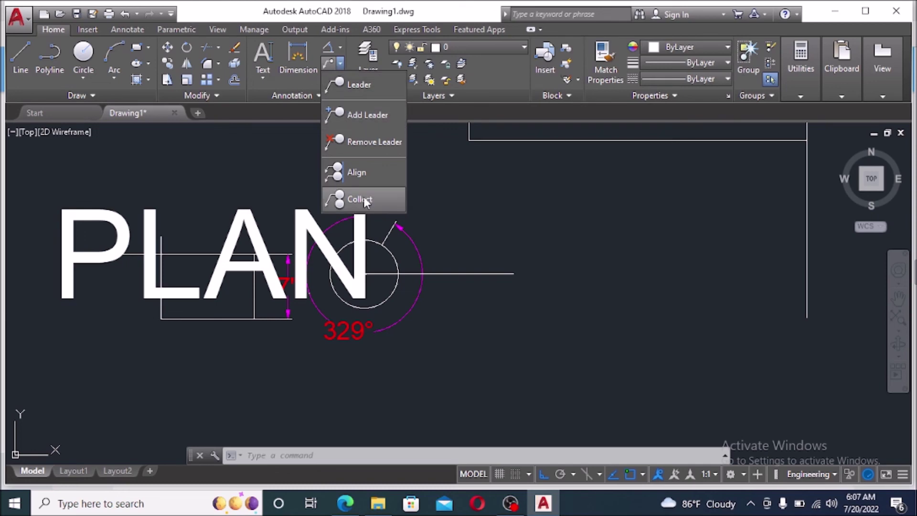
# Bring the course page in Edge back to the front.
pyautogui.click(345, 502)
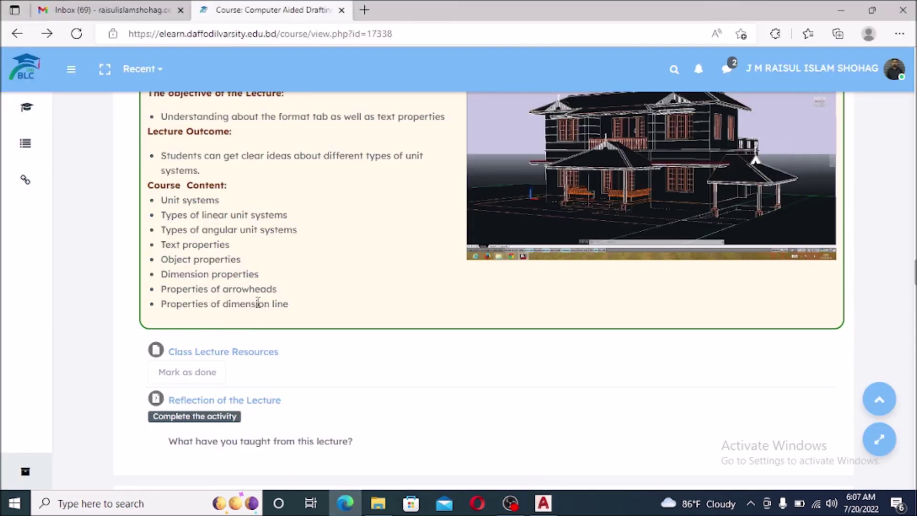